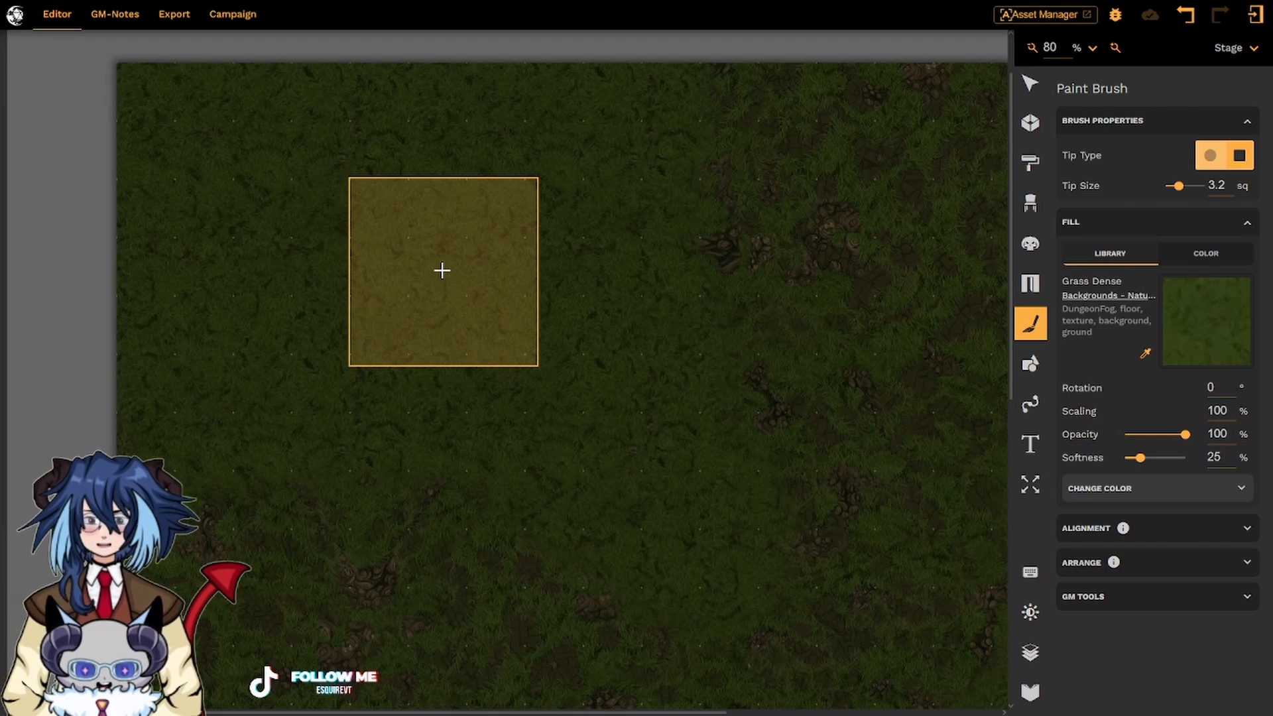
Step: Set the paint brush tip size to 5 sq
{"action": "left_click", "coordinate": [1233, 185]}
{"action": "key", "text": "BackSpace"}
{"action": "key", "text": "BackSpace"}
{"action": "key", "text": "BackSpace"}
{"action": "type", "text": "5"}
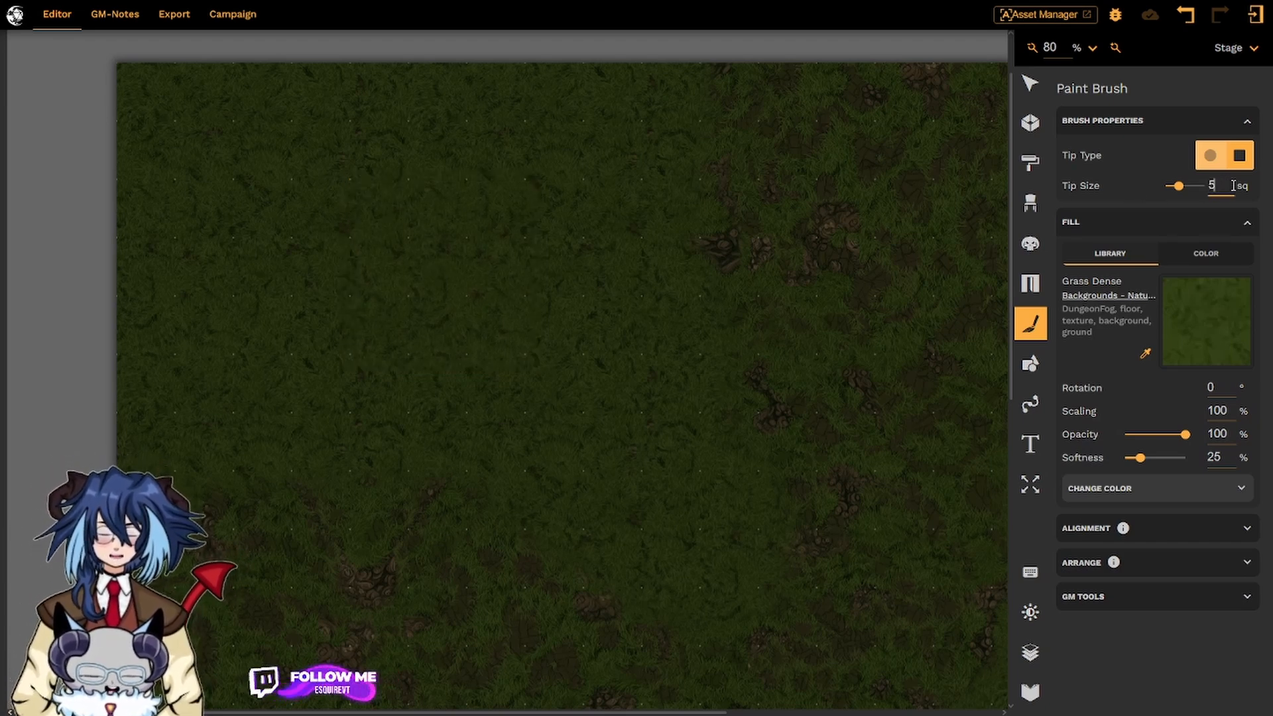
{"action": "key", "text": "Return"}
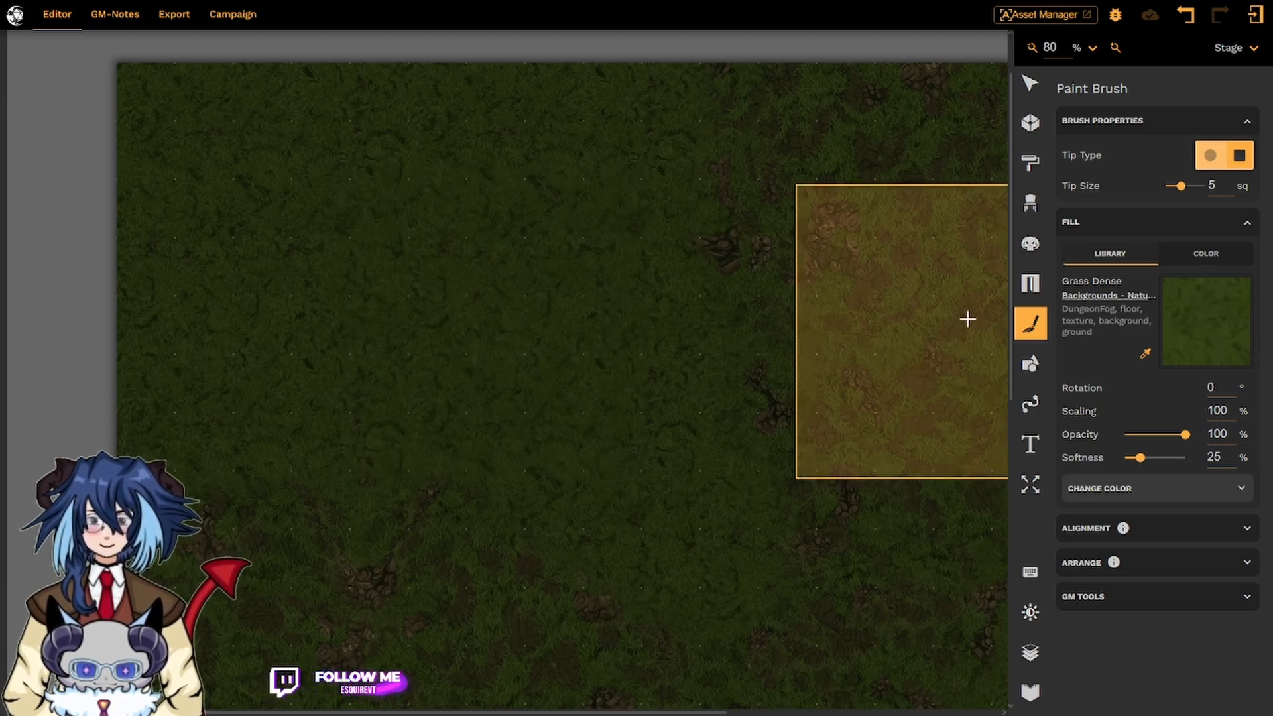
Step: Search all asset packs for "stone" and choose the reddish-brown cracked stone texture as the brush fill
{"action": "left_click", "coordinate": [1103, 296]}
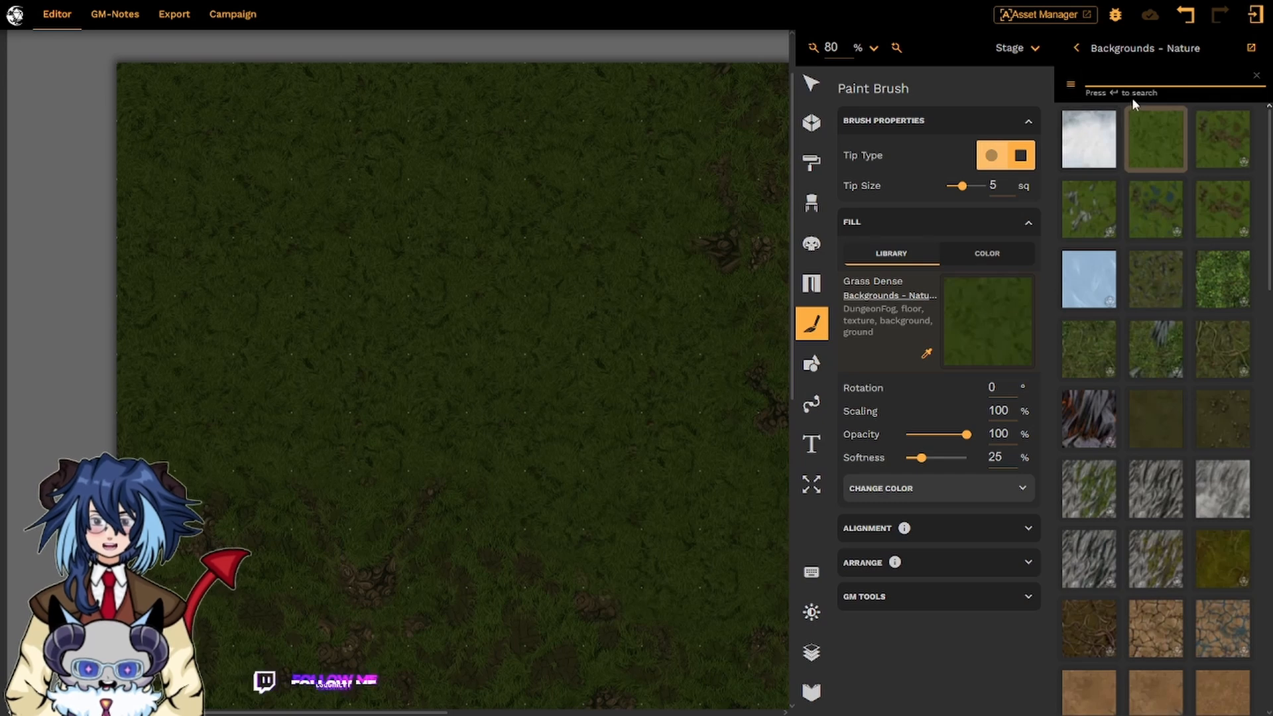
{"action": "left_click", "coordinate": [1076, 49]}
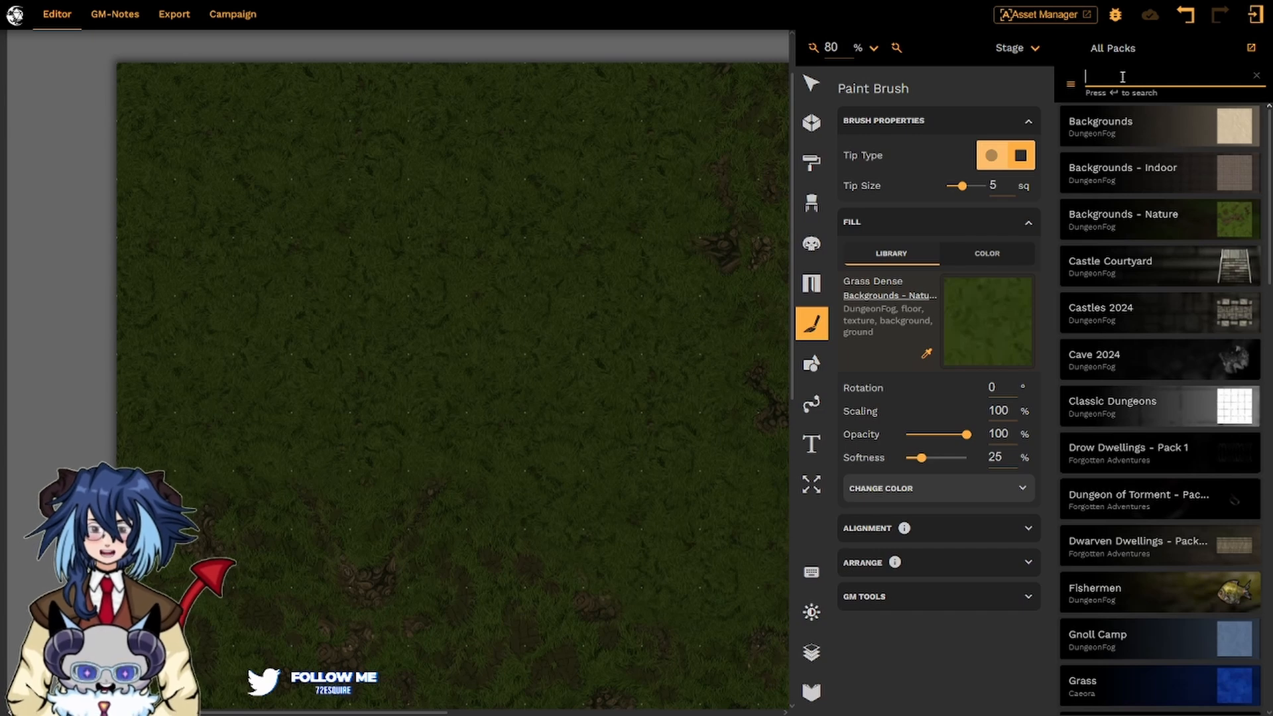
{"action": "type", "text": "stone"}
{"action": "key", "text": "Return"}
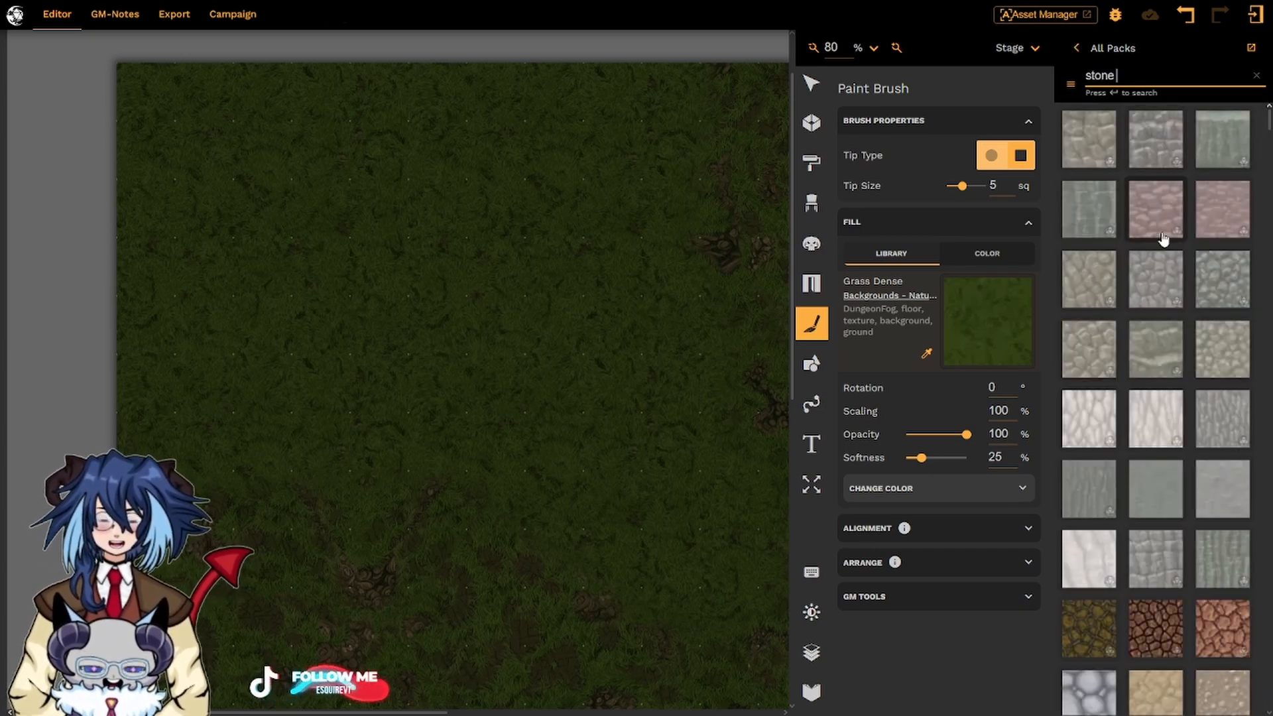
{"action": "left_click", "coordinate": [1226, 634]}
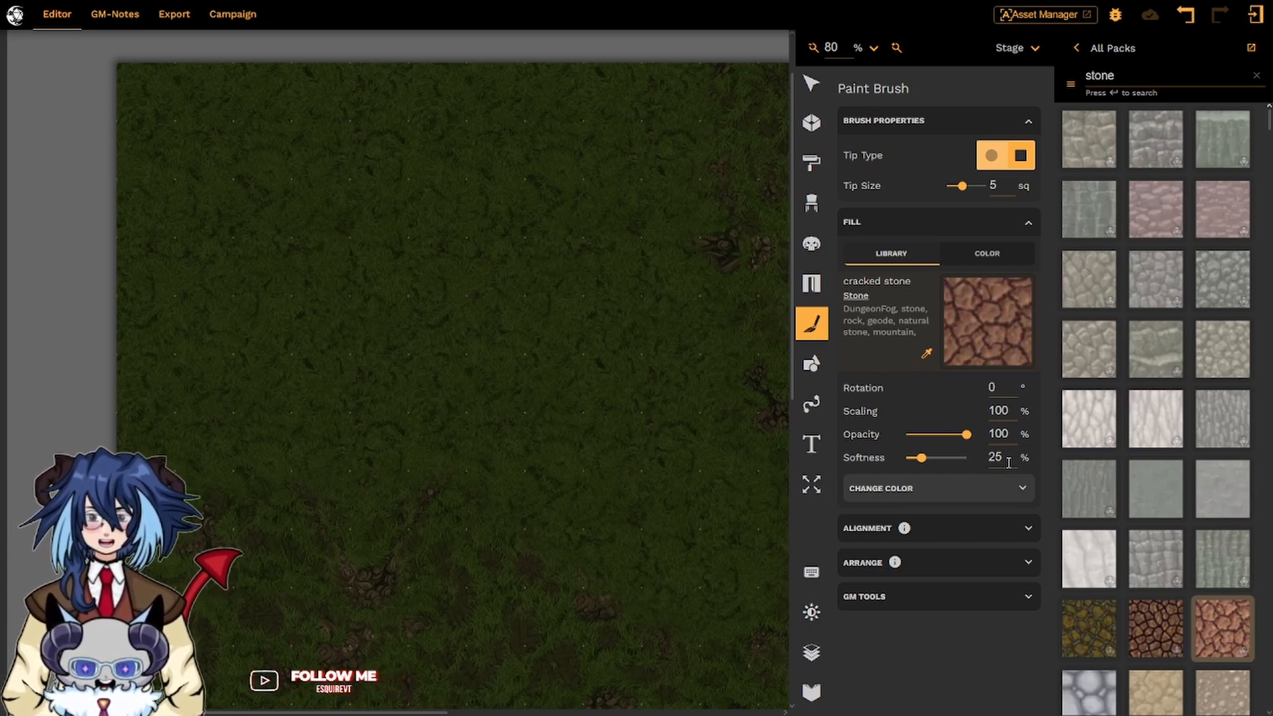
Step: Switch the brush to a round tip and paint cracked stone over the upper-left area of the map
{"action": "left_click", "coordinate": [992, 158]}
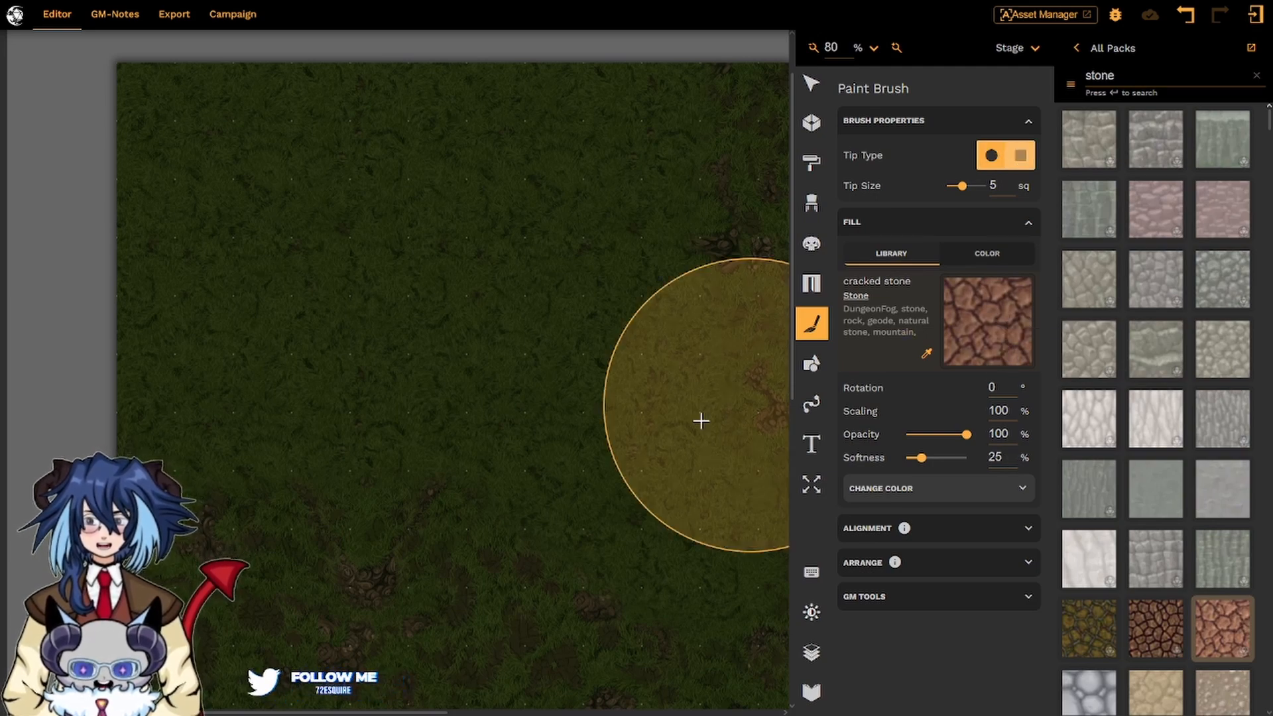
{"action": "left_click_drag", "start_coordinate": [654, 481], "coordinate": [314, 159]}
{"action": "mouse_move", "coordinate": [499, 331]}
{"action": "left_mouse_down"}
{"action": "mouse_move", "coordinate": [295, 148]}
{"action": "mouse_move", "coordinate": [671, 507]}
{"action": "left_mouse_up"}
{"action": "left_click_drag", "start_coordinate": [415, 250], "coordinate": [627, 439]}
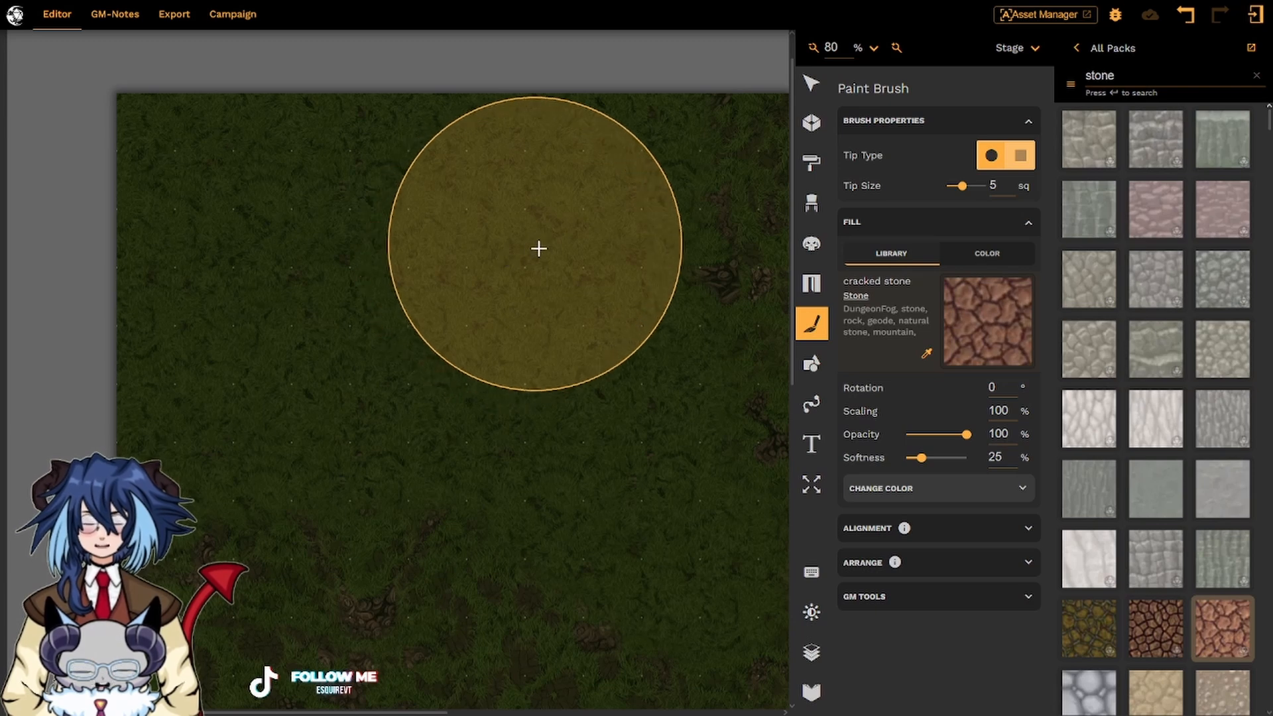
{"action": "mouse_move", "coordinate": [538, 248]}
{"action": "left_mouse_down"}
{"action": "mouse_move", "coordinate": [334, 262]}
{"action": "mouse_move", "coordinate": [296, 275]}
{"action": "mouse_move", "coordinate": [282, 313]}
{"action": "mouse_move", "coordinate": [304, 339]}
{"action": "mouse_move", "coordinate": [359, 356]}
{"action": "mouse_move", "coordinate": [535, 356]}
{"action": "mouse_move", "coordinate": [592, 374]}
{"action": "mouse_move", "coordinate": [553, 421]}
{"action": "mouse_move", "coordinate": [412, 430]}
{"action": "mouse_move", "coordinate": [296, 414]}
{"action": "mouse_move", "coordinate": [262, 434]}
{"action": "mouse_move", "coordinate": [260, 466]}
{"action": "mouse_move", "coordinate": [332, 502]}
{"action": "mouse_move", "coordinate": [411, 509]}
{"action": "mouse_move", "coordinate": [613, 478]}
{"action": "mouse_move", "coordinate": [637, 349]}
{"action": "mouse_move", "coordinate": [625, 255]}
{"action": "mouse_move", "coordinate": [556, 217]}
{"action": "mouse_move", "coordinate": [230, 207]}
{"action": "mouse_move", "coordinate": [179, 218]}
{"action": "mouse_move", "coordinate": [185, 364]}
{"action": "mouse_move", "coordinate": [235, 451]}
{"action": "mouse_move", "coordinate": [405, 499]}
{"action": "mouse_move", "coordinate": [565, 494]}
{"action": "left_mouse_up"}
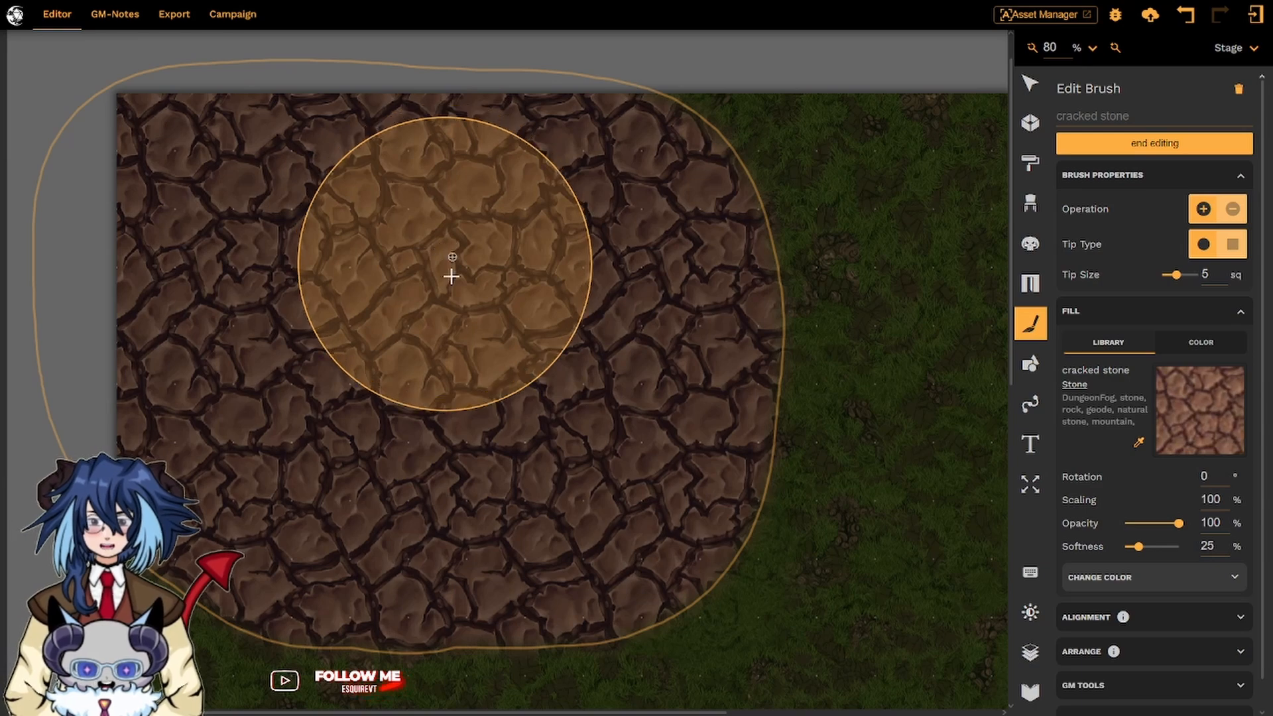
Step: Rotate the painted cracked stone texture to 90° and set its scaling to 200%
{"action": "left_click", "coordinate": [1224, 479]}
{"action": "key", "text": "BackSpace"}
{"action": "type", "text": "90"}
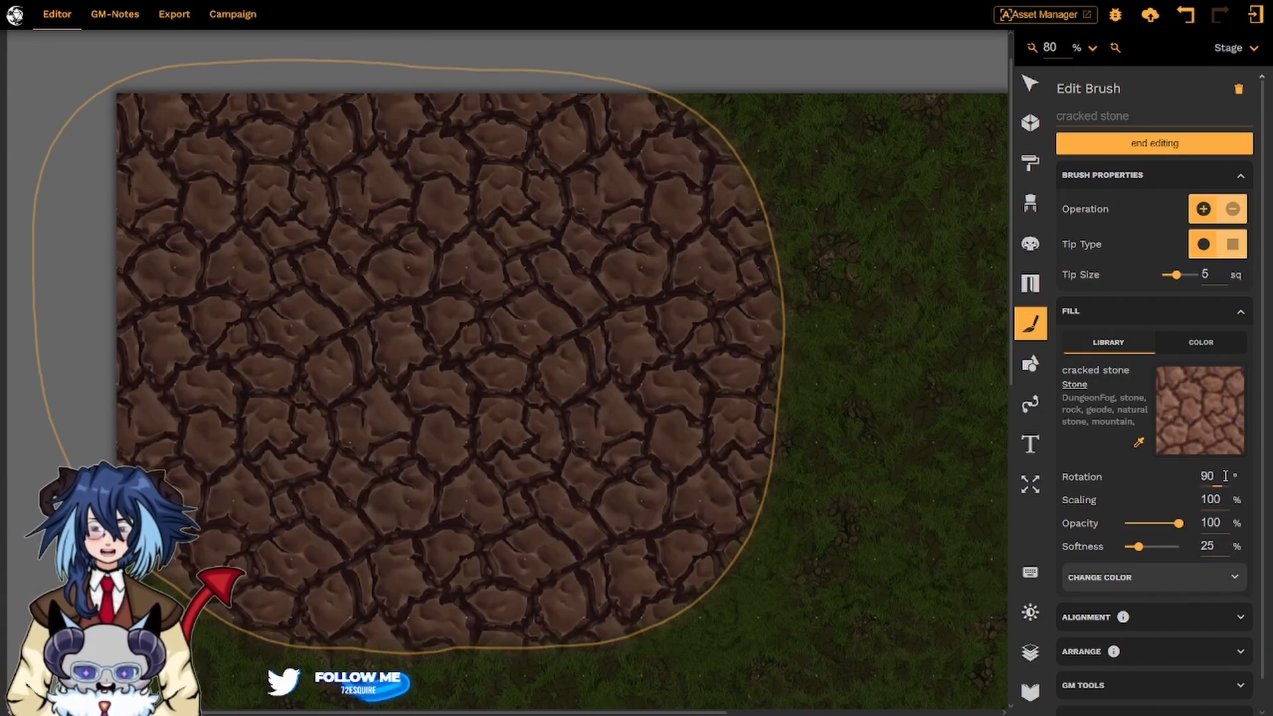
{"action": "left_click_drag", "start_coordinate": [1225, 499], "coordinate": [1144, 496]}
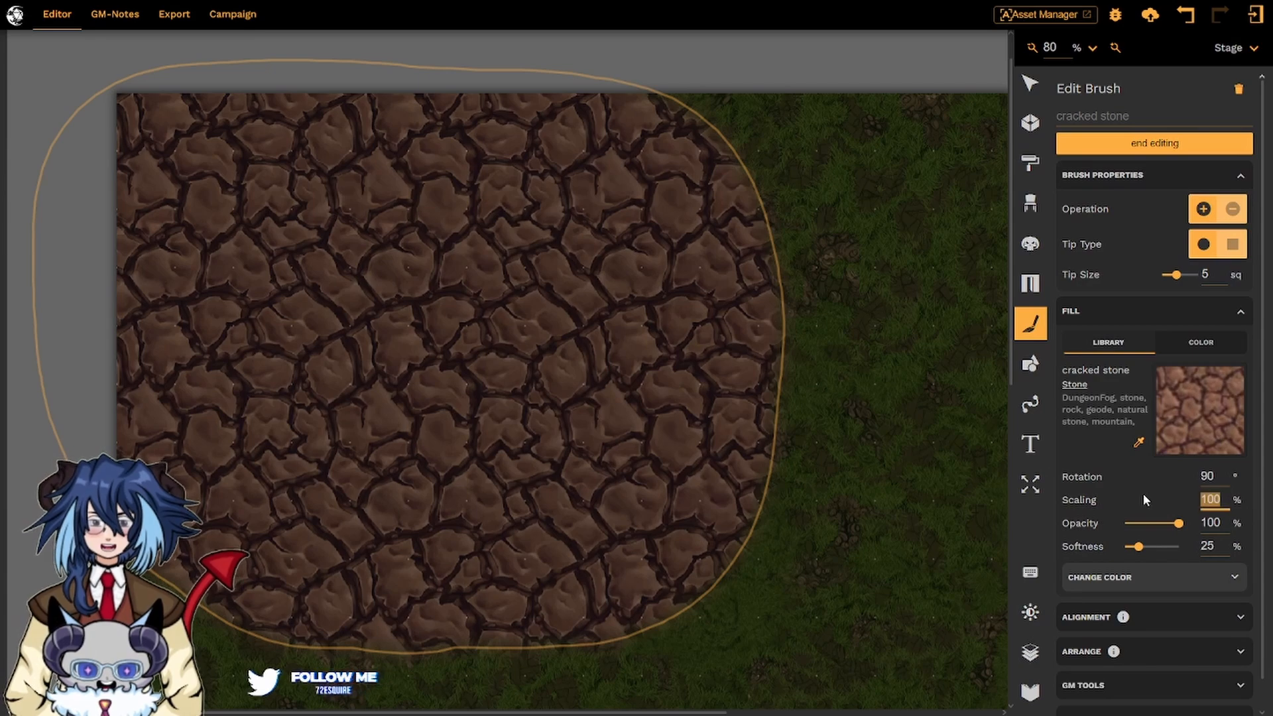
{"action": "type", "text": "200"}
{"action": "key", "text": "Return"}
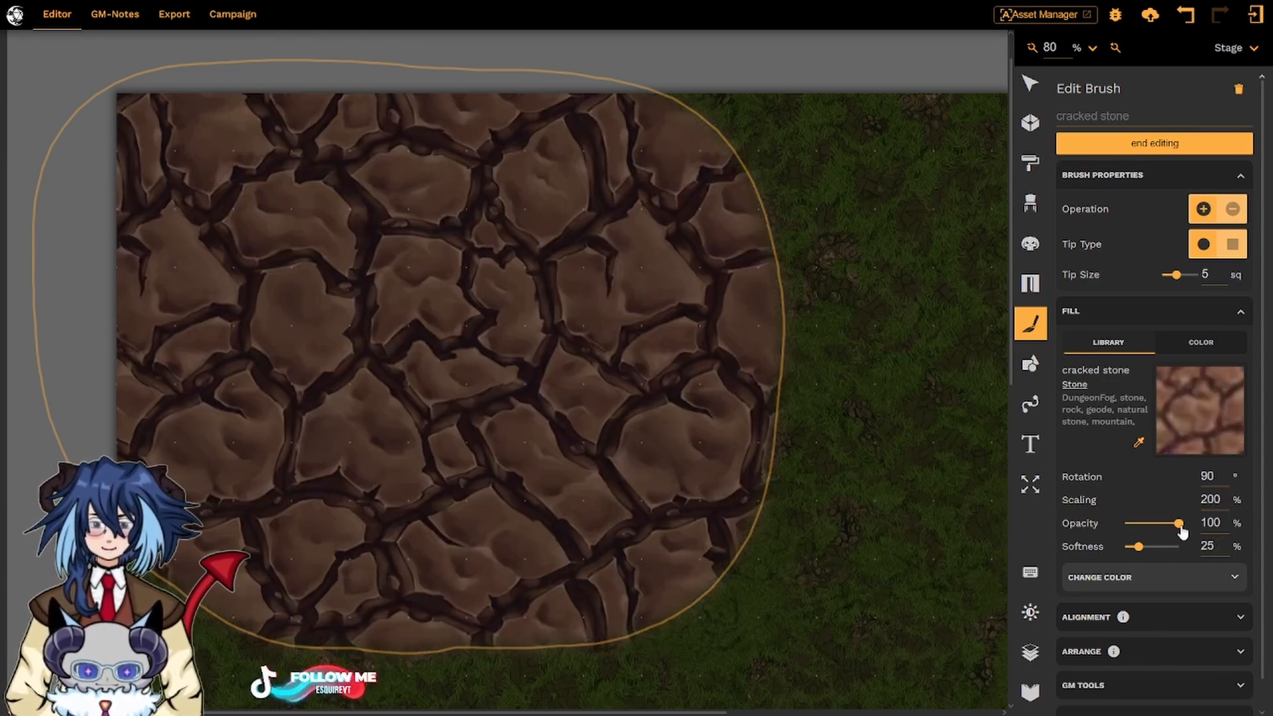
Step: Keep the opacity at 100%, set the painted area's edge softness to 95%, and finish editing the brush
{"action": "mouse_move", "coordinate": [1181, 529]}
{"action": "left_mouse_down"}
{"action": "mouse_move", "coordinate": [1147, 528]}
{"action": "mouse_move", "coordinate": [1187, 533]}
{"action": "left_mouse_up"}
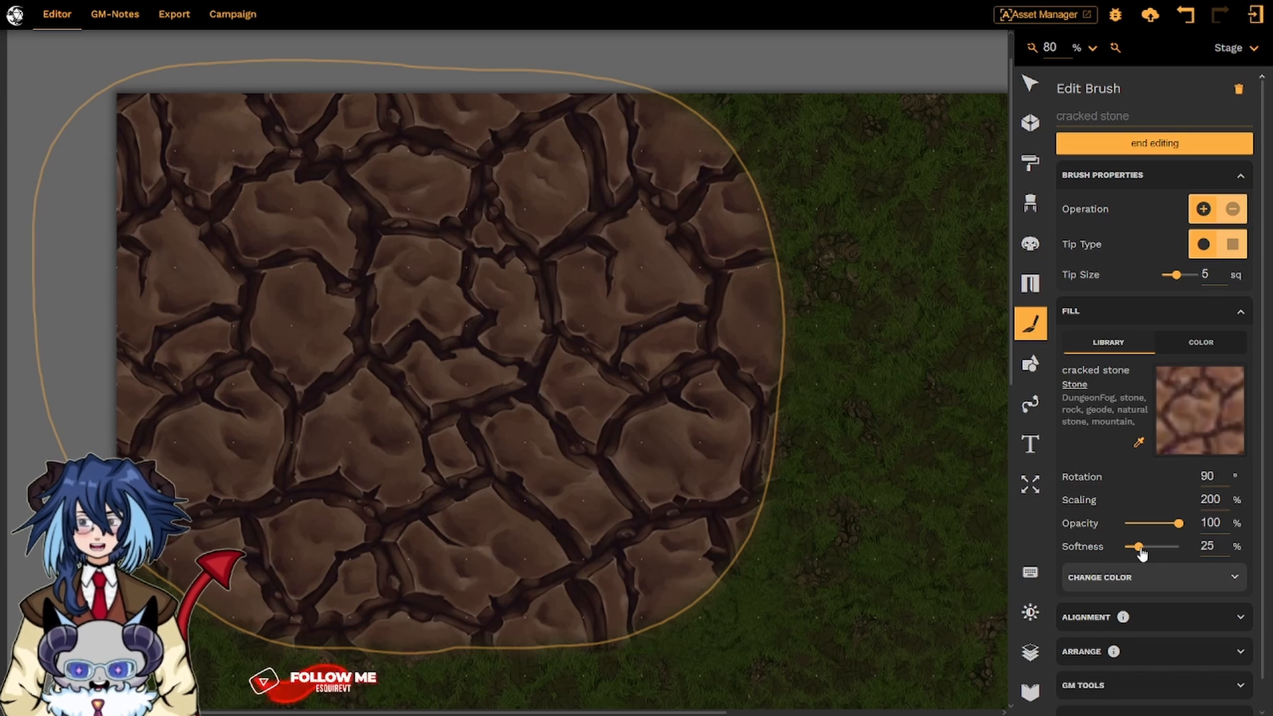
{"action": "left_click_drag", "start_coordinate": [1139, 547], "coordinate": [1125, 547]}
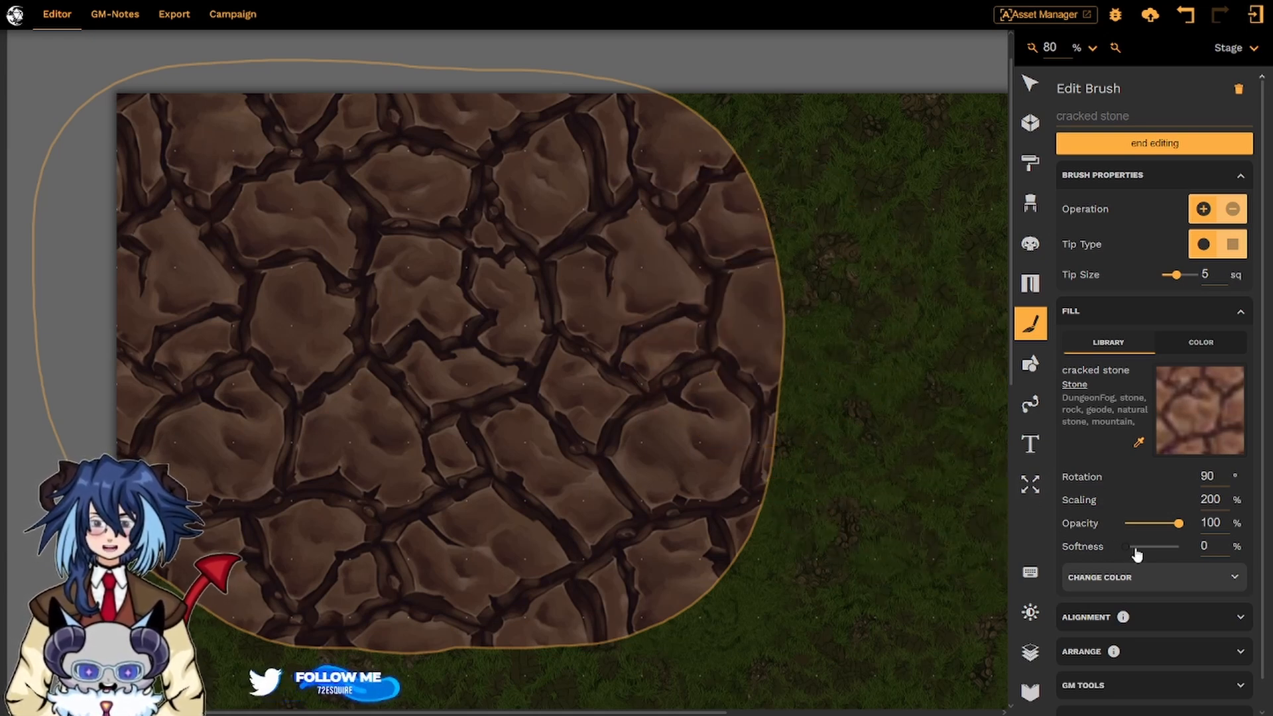
{"action": "left_click_drag", "start_coordinate": [1125, 547], "coordinate": [1177, 549]}
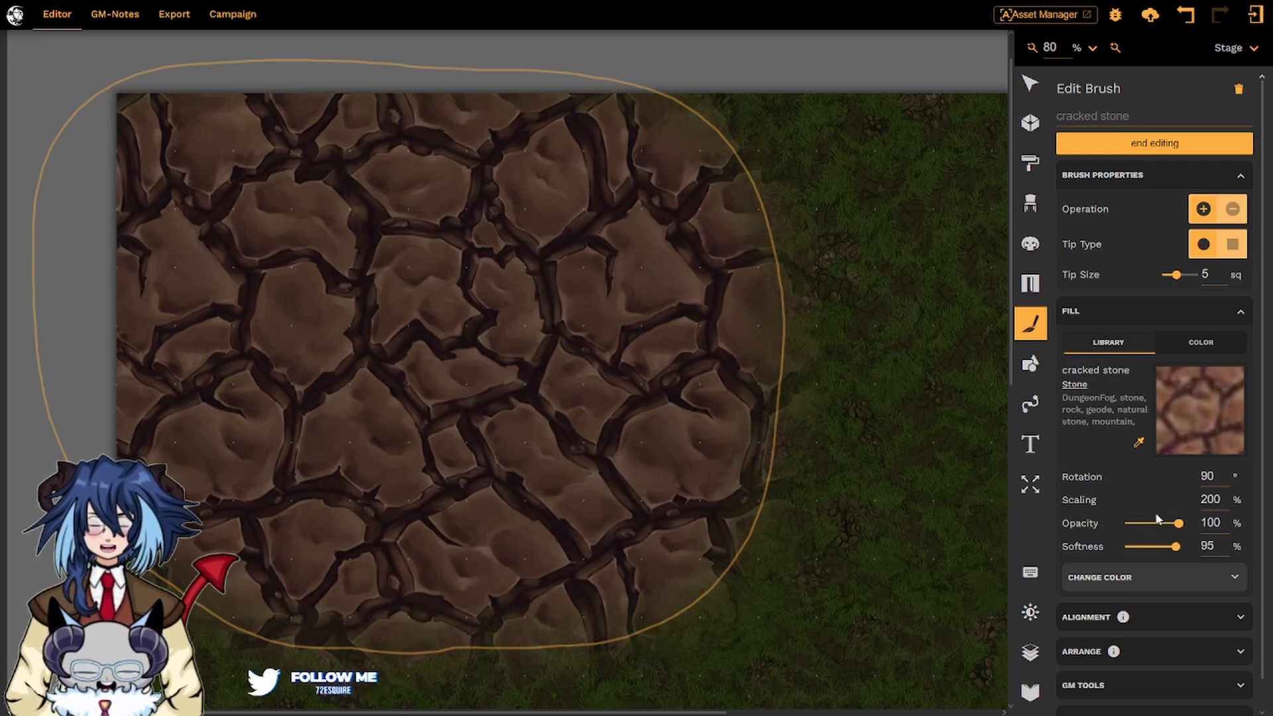
{"action": "left_click", "coordinate": [1154, 143]}
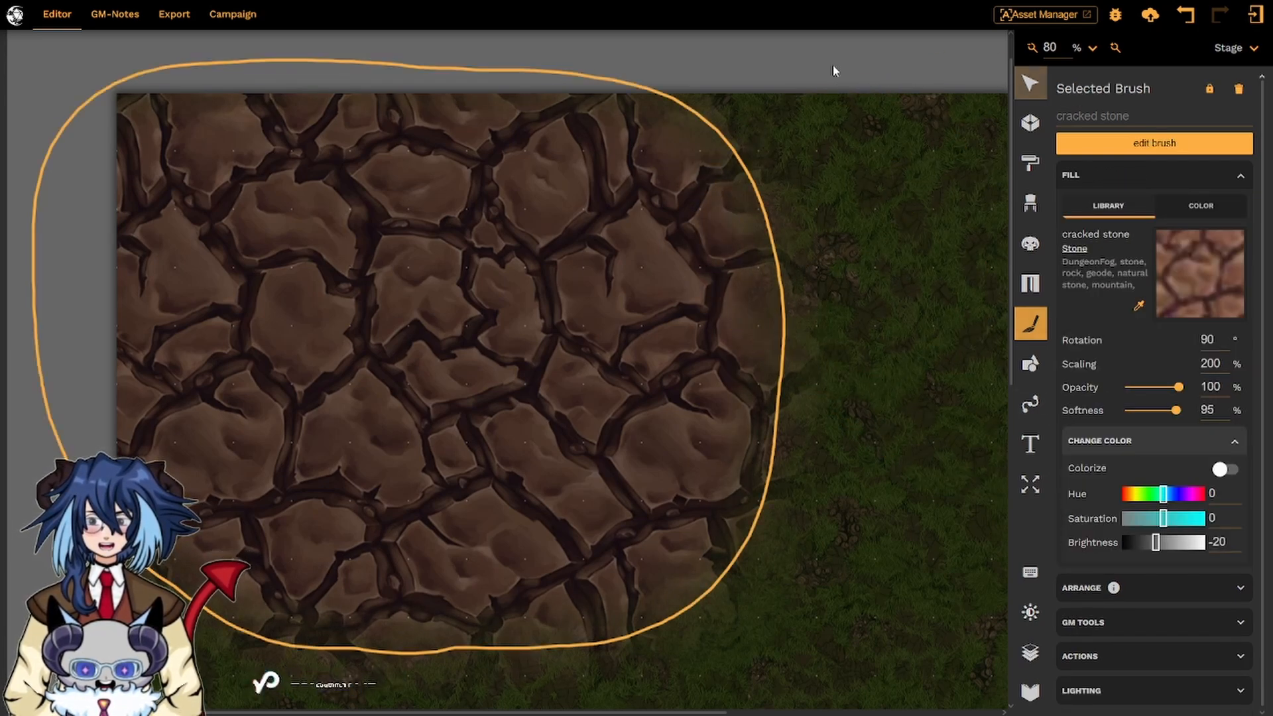
{"action": "left_click", "coordinate": [835, 73]}
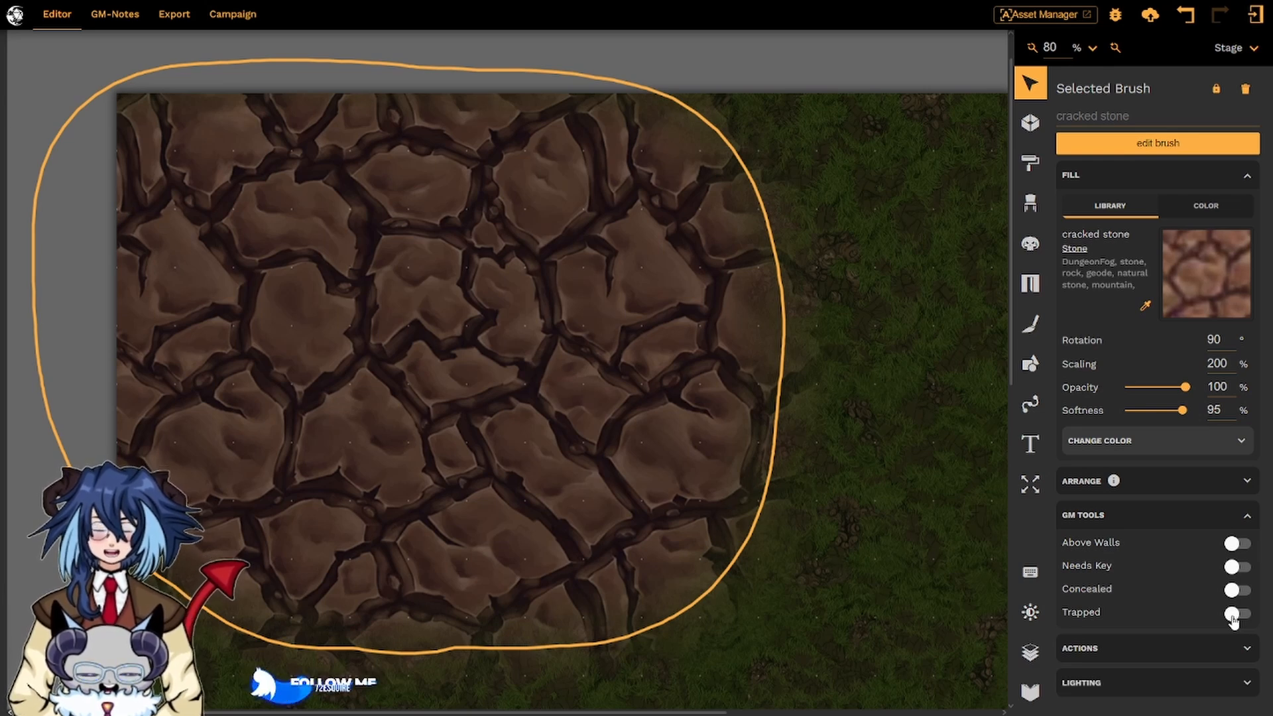
Step: Try flipping the cracked stone area horizontally and vertically, reversing each flip
{"action": "left_click", "coordinate": [1247, 515]}
{"action": "left_click", "coordinate": [1247, 549]}
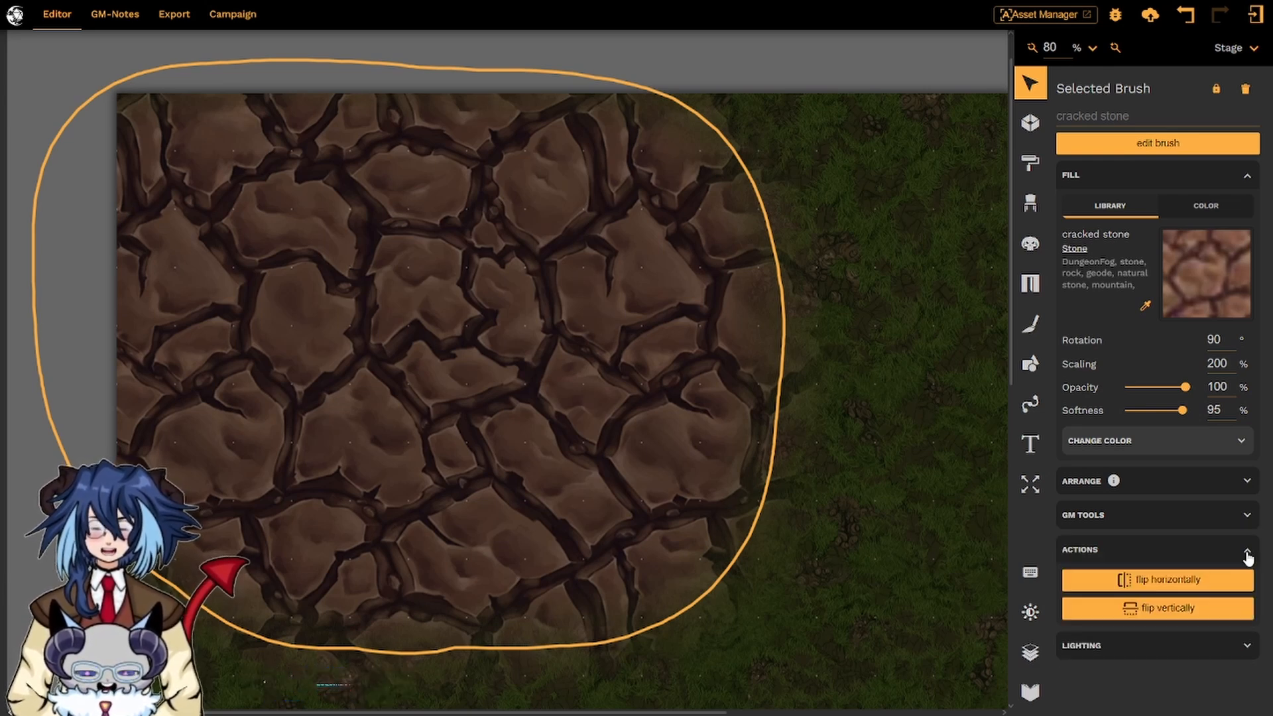
{"action": "left_click", "coordinate": [1165, 582]}
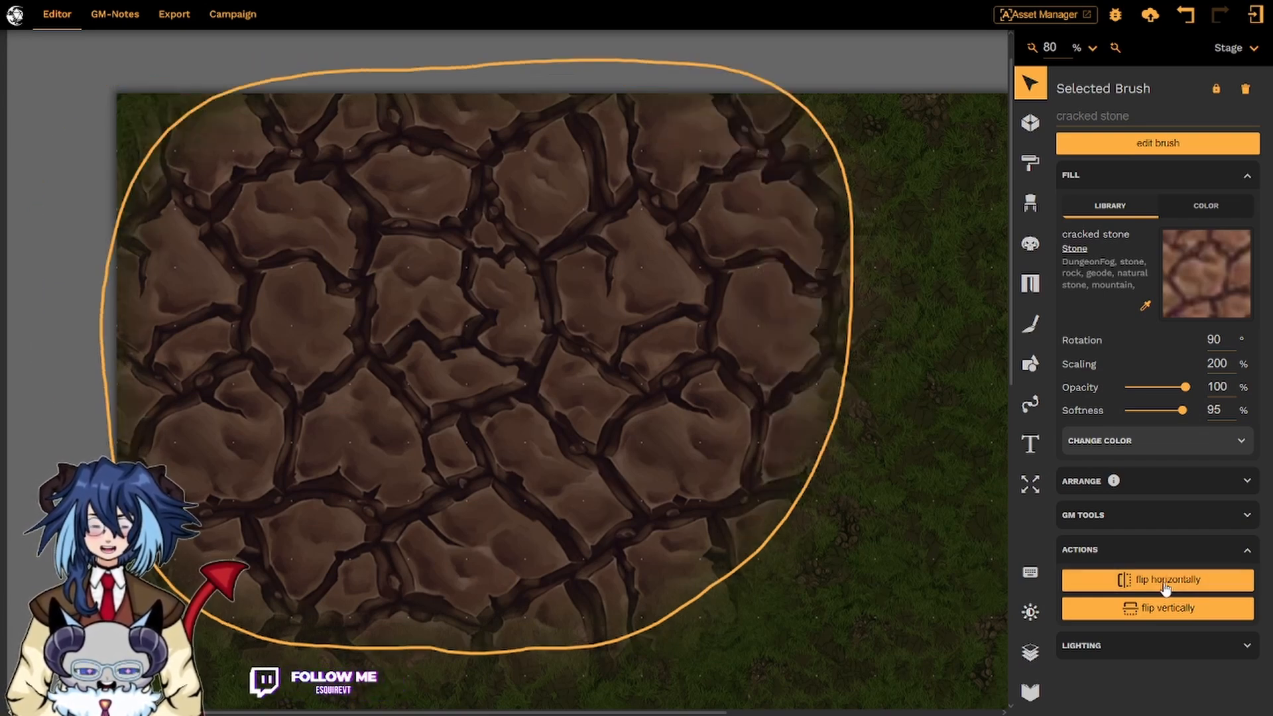
{"action": "left_click", "coordinate": [1164, 585]}
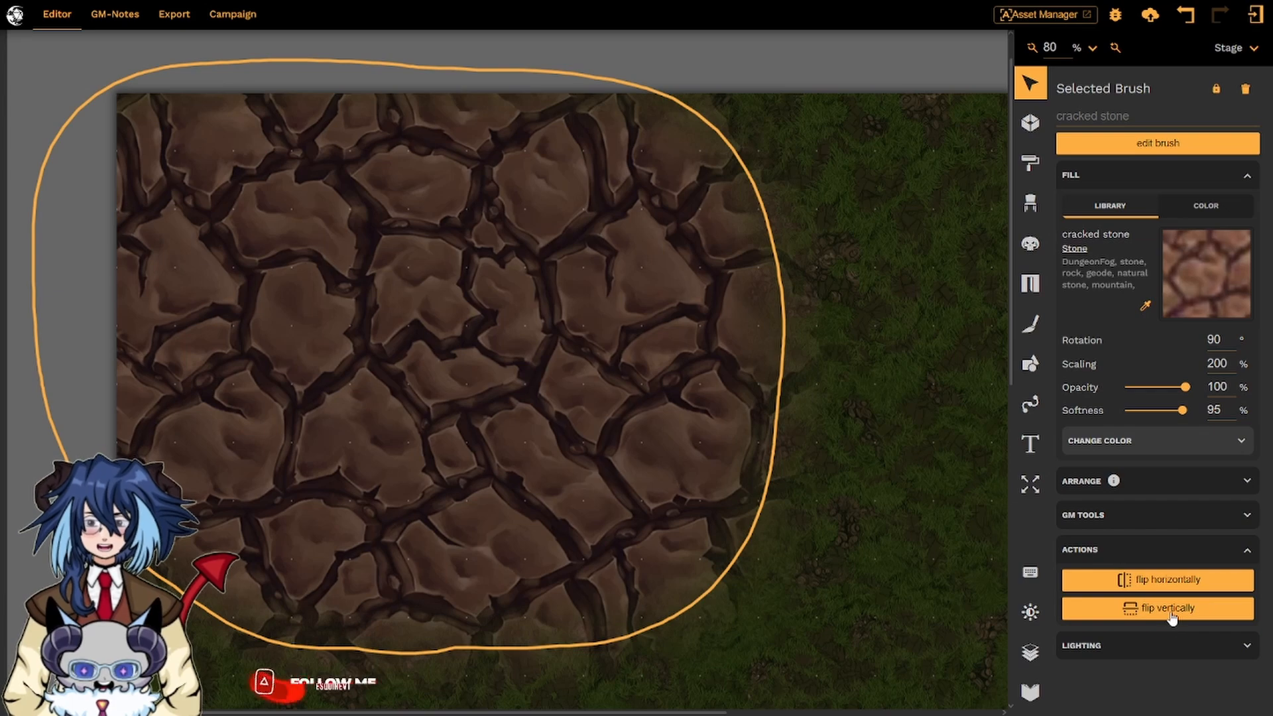
{"action": "left_click", "coordinate": [1171, 613]}
{"action": "left_click", "coordinate": [1171, 613]}
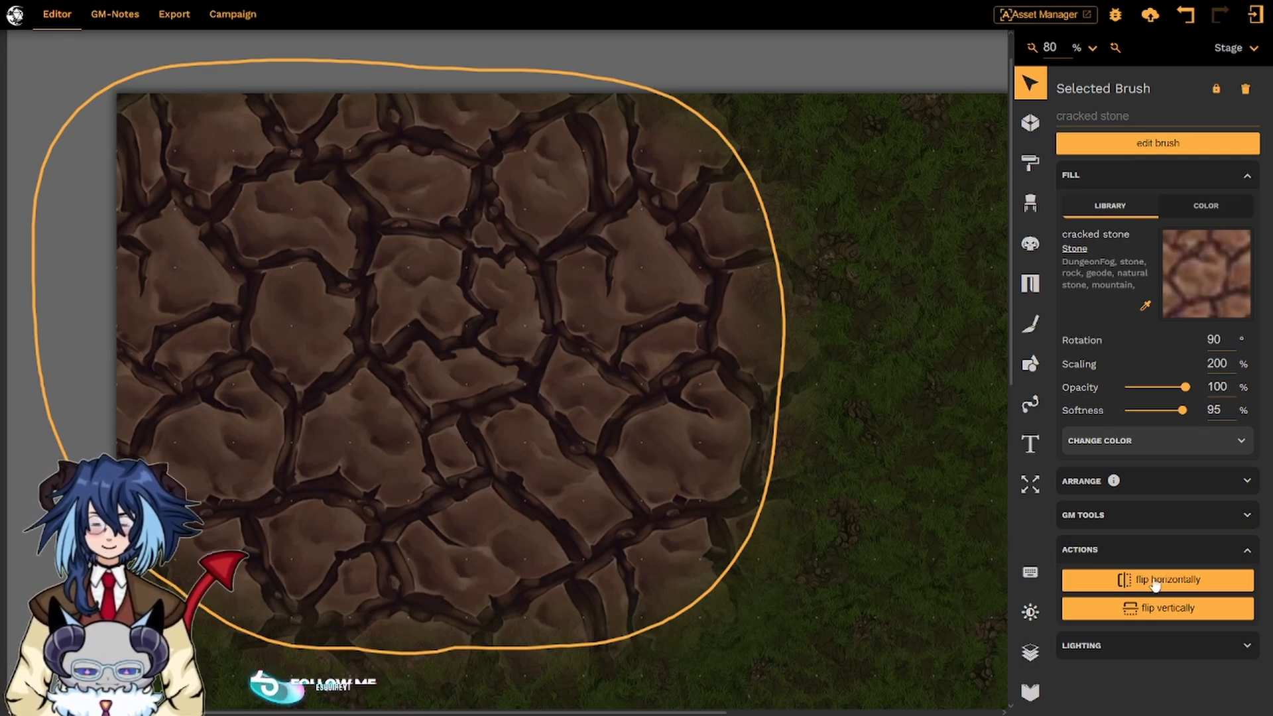
Step: Check which light receiver options and color adjustments are offered for the cracked stone area
{"action": "left_click", "coordinate": [1241, 551]}
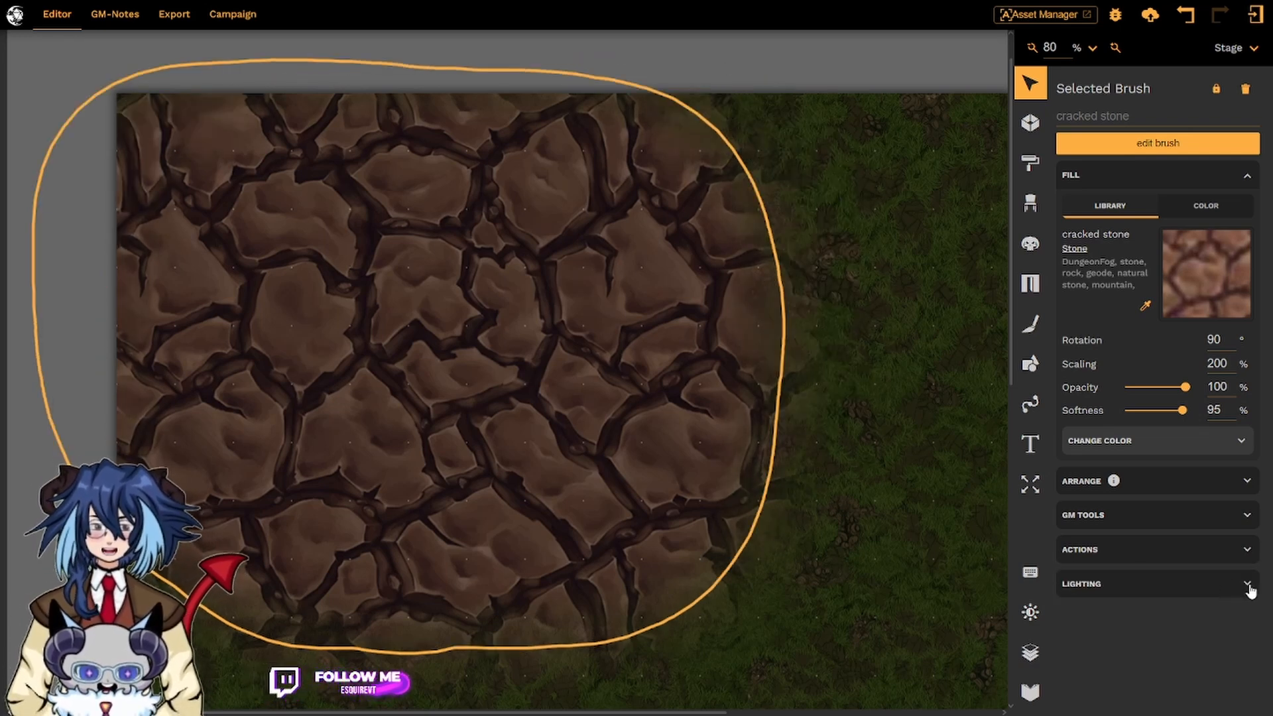
{"action": "left_click", "coordinate": [1248, 586]}
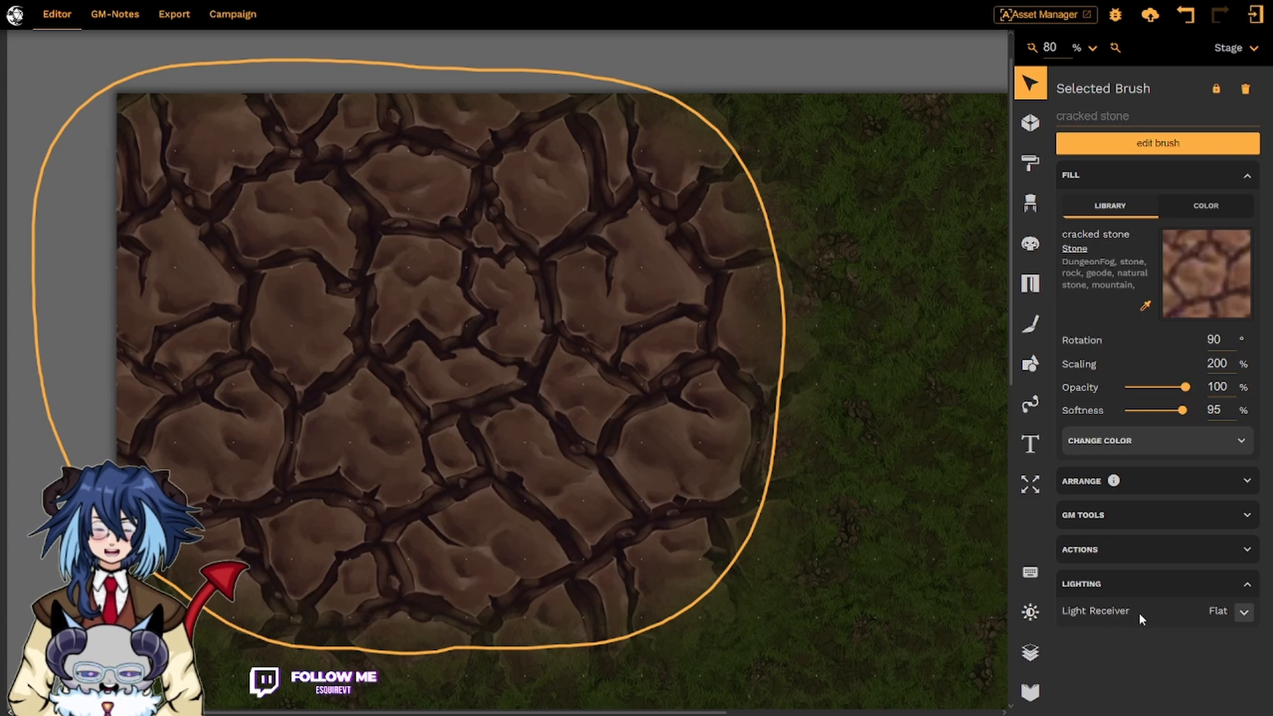
{"action": "left_click", "coordinate": [1244, 613]}
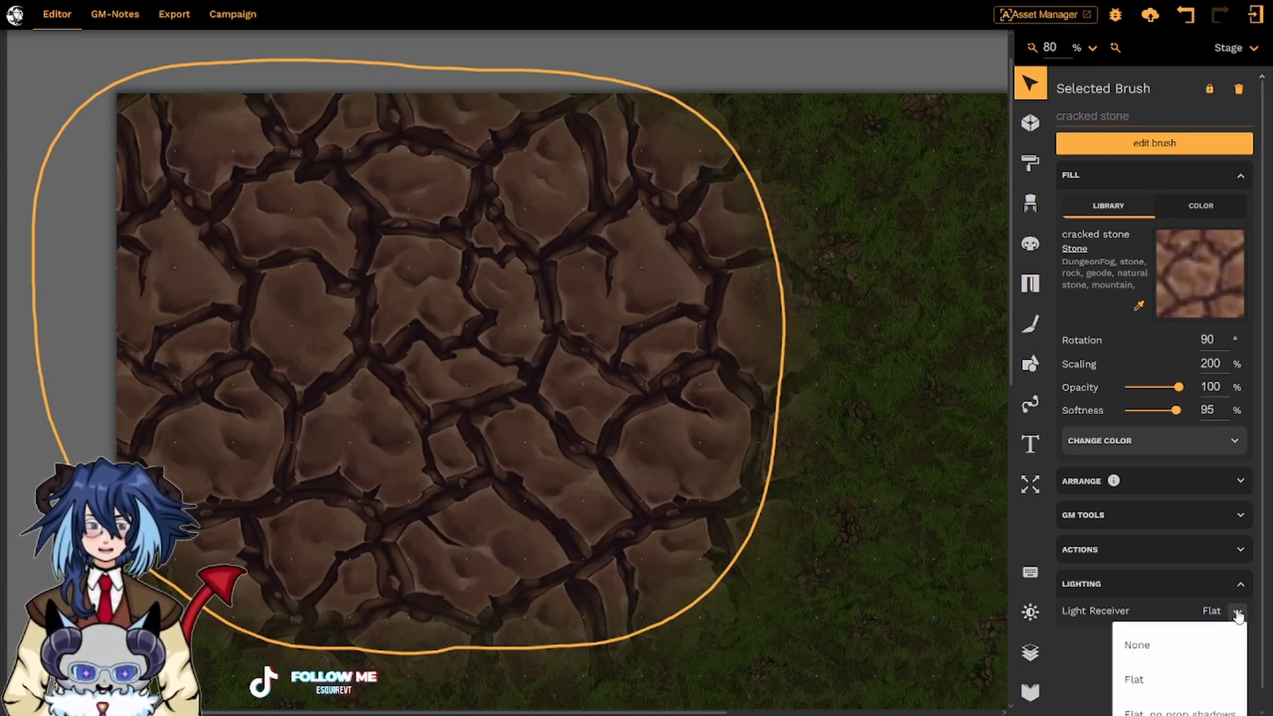
{"action": "scroll", "coordinate": [1167, 653], "scroll_direction": "down", "scroll_amount": 1}
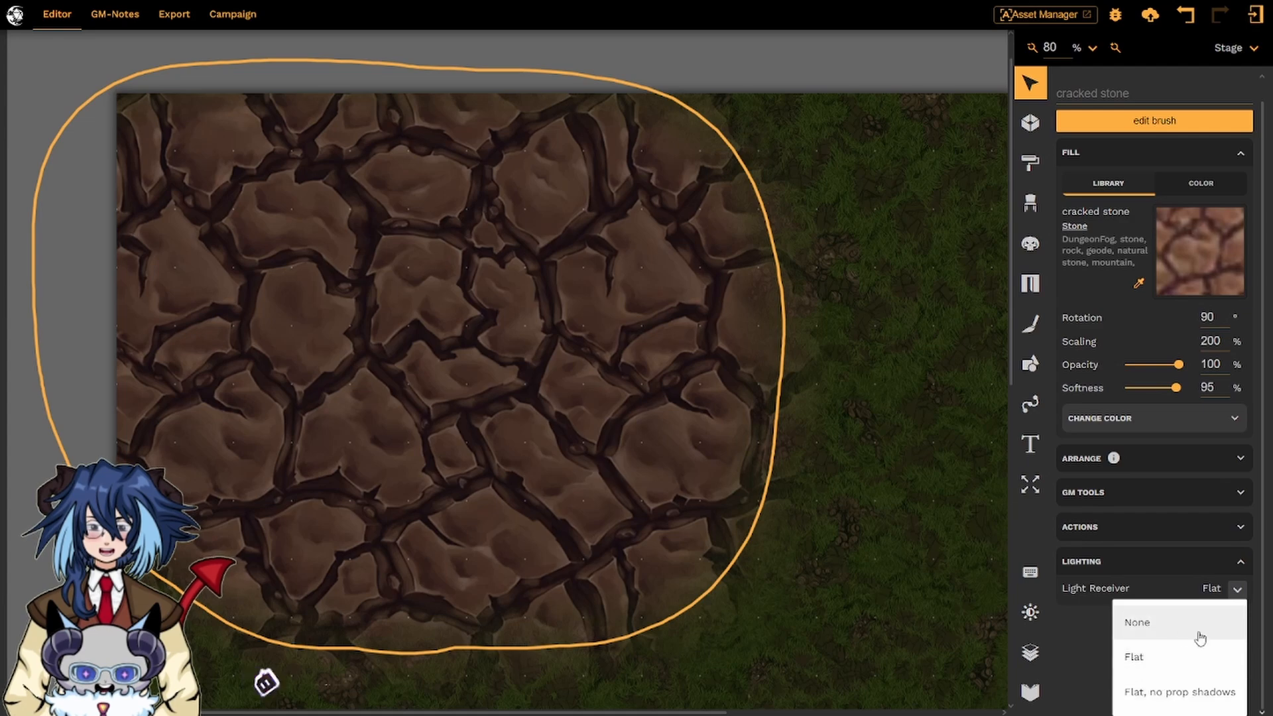
{"action": "left_click", "coordinate": [1238, 590]}
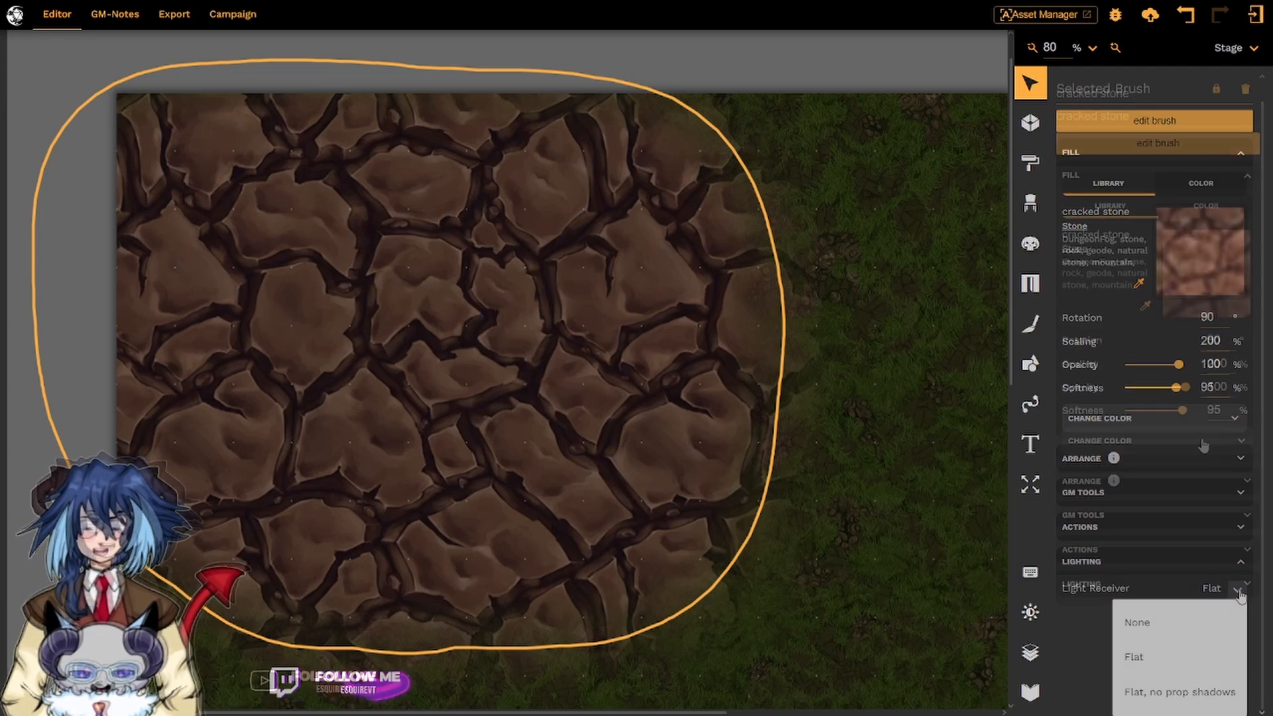
{"action": "left_click", "coordinate": [1245, 443]}
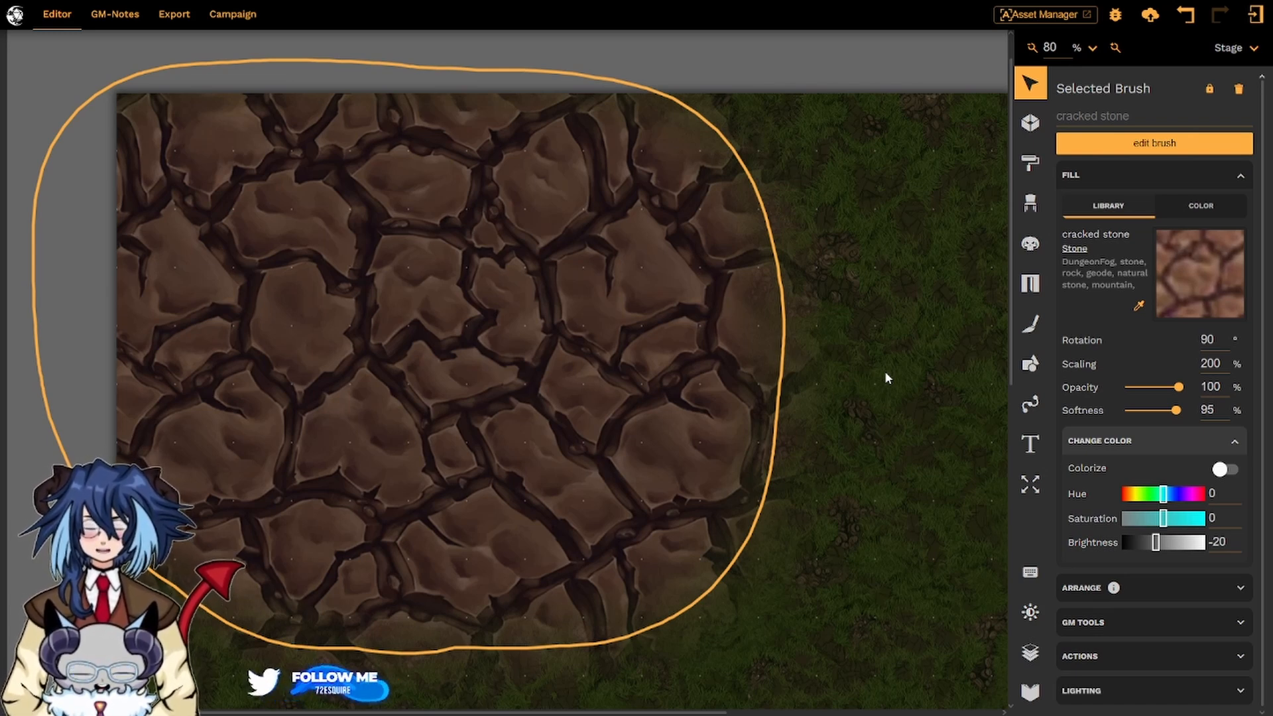
Step: Try a solid color fill on the painted area in black, white and Carnation Pink, and return to the library texture
{"action": "left_click", "coordinate": [1185, 212]}
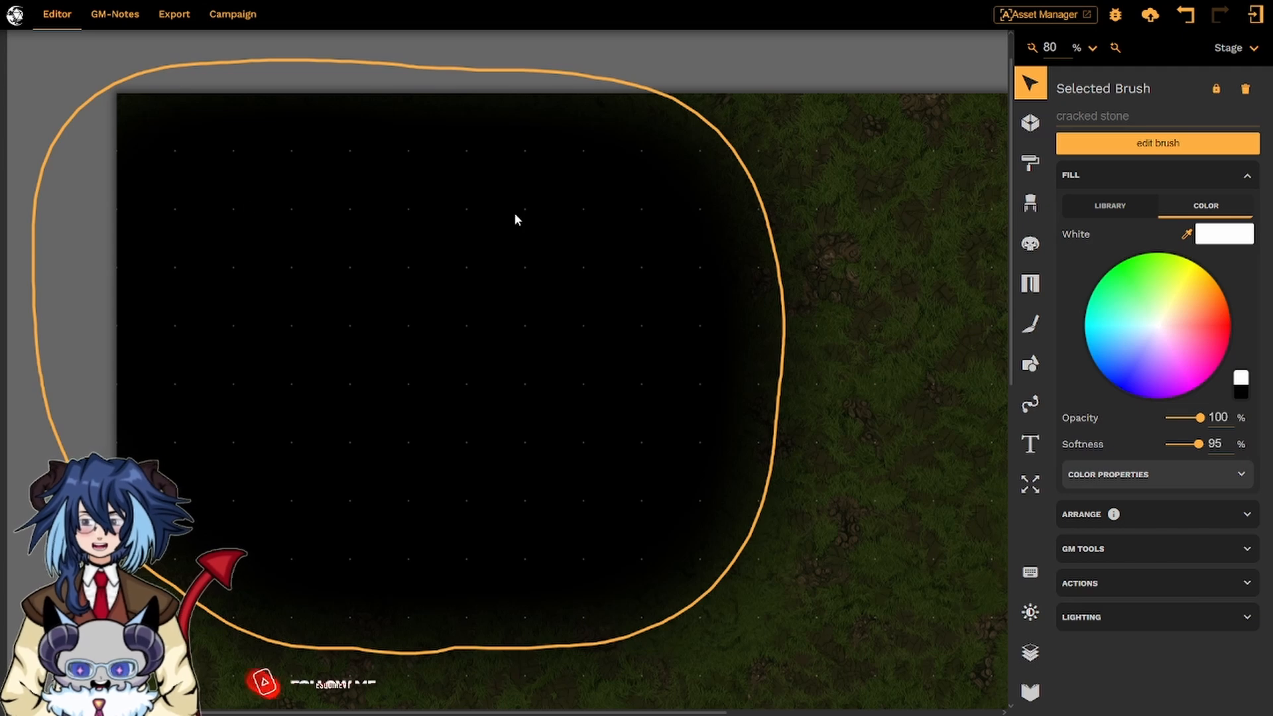
{"action": "left_click", "coordinate": [1241, 382]}
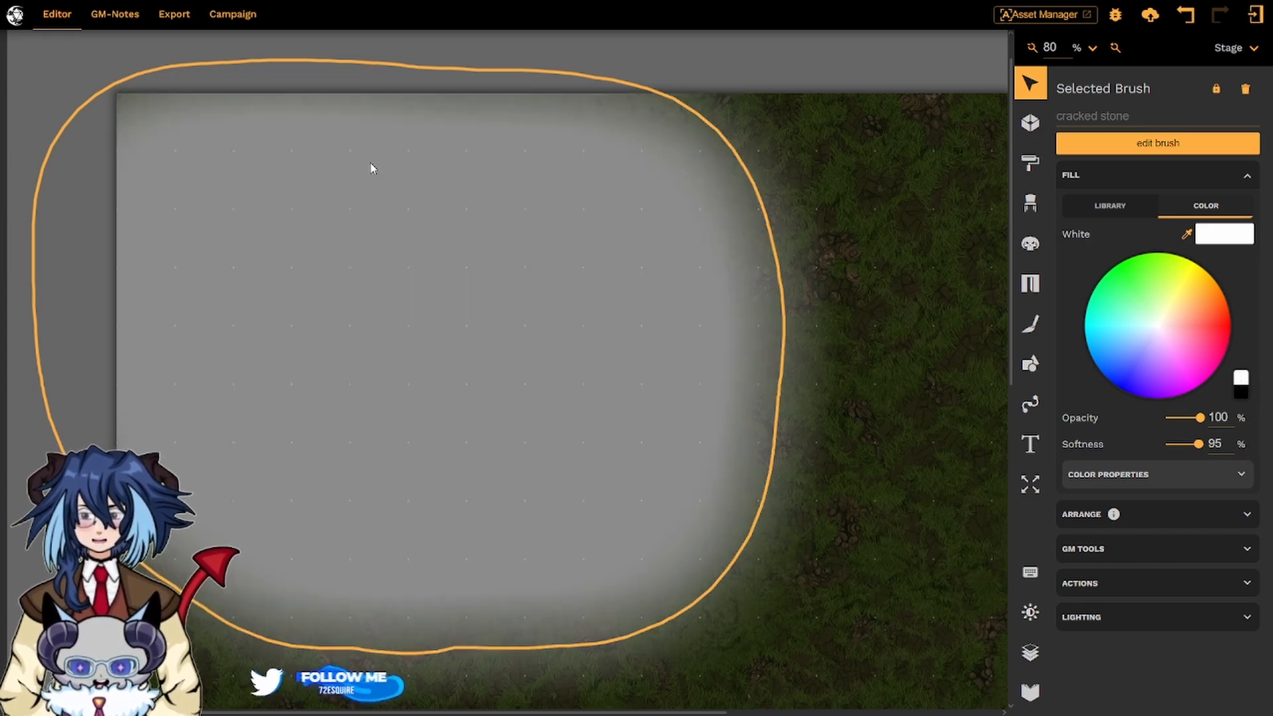
{"action": "mouse_move", "coordinate": [1171, 278]}
{"action": "left_mouse_down"}
{"action": "mouse_move", "coordinate": [1148, 295]}
{"action": "mouse_move", "coordinate": [1162, 336]}
{"action": "mouse_move", "coordinate": [1133, 358]}
{"action": "mouse_move", "coordinate": [1119, 330]}
{"action": "mouse_move", "coordinate": [1127, 285]}
{"action": "mouse_move", "coordinate": [1143, 275]}
{"action": "mouse_move", "coordinate": [1203, 327]}
{"action": "mouse_move", "coordinate": [1174, 290]}
{"action": "mouse_move", "coordinate": [1141, 291]}
{"action": "mouse_move", "coordinate": [1141, 355]}
{"action": "left_mouse_up"}
{"action": "left_click", "coordinate": [1181, 346]}
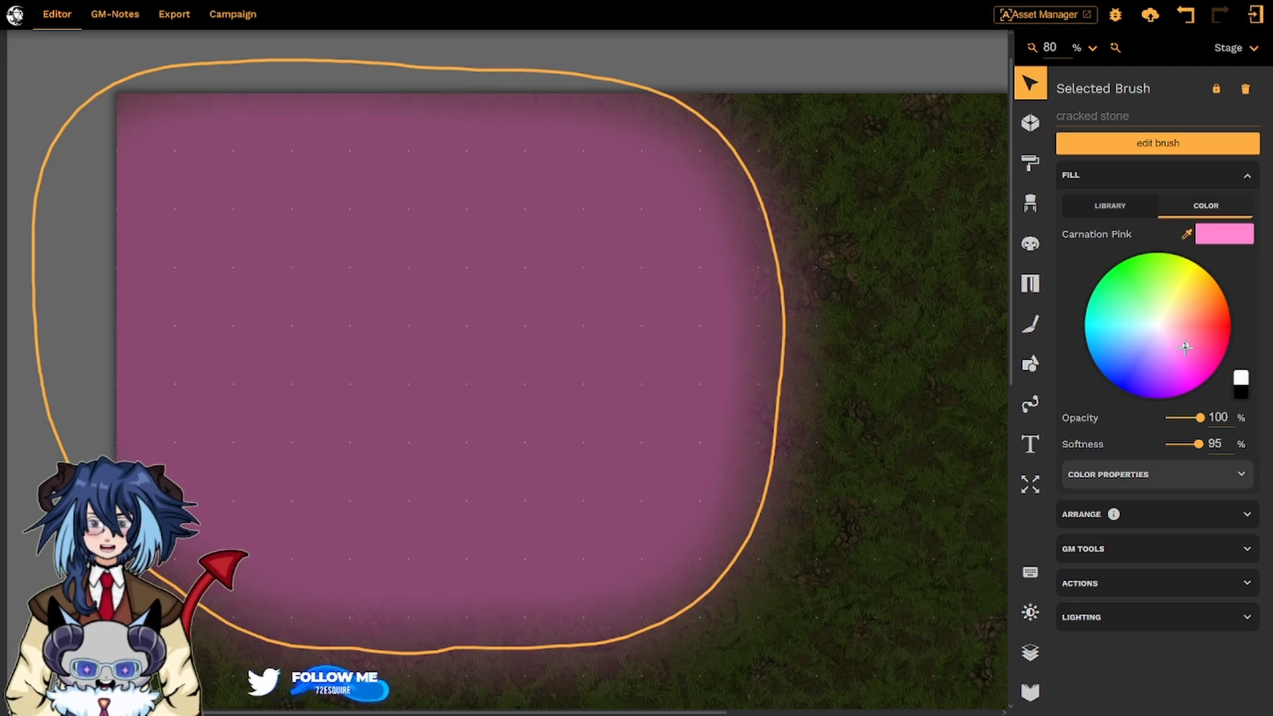
{"action": "left_click", "coordinate": [1111, 207]}
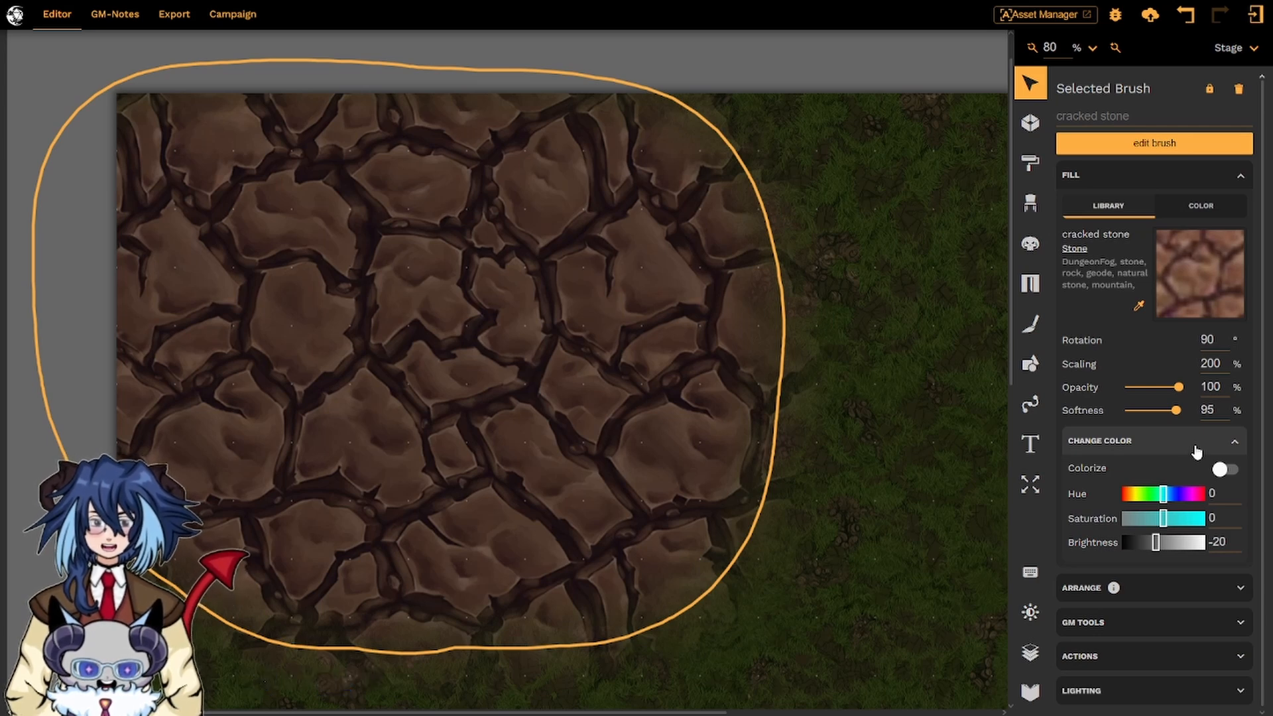
Step: Adjust the cracked stone texture's color to brightness 0 and saturation 70
{"action": "scroll", "coordinate": [1197, 452], "scroll_direction": "down", "scroll_amount": 1}
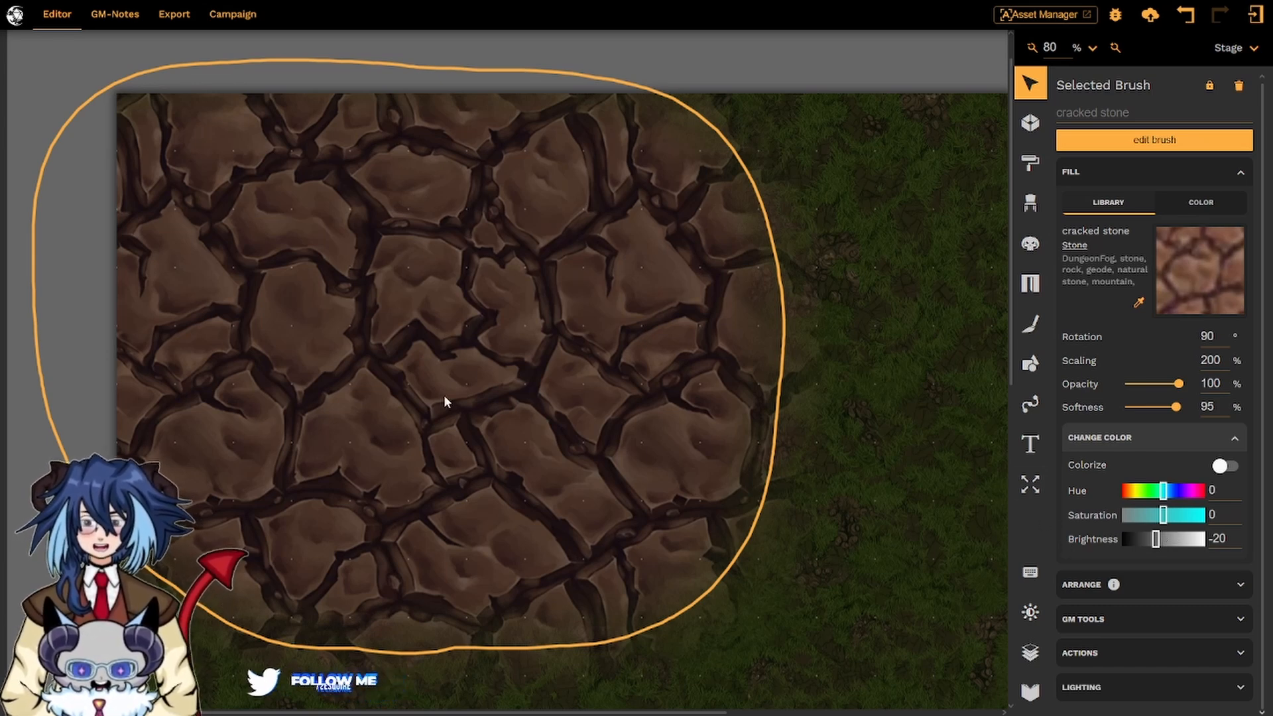
{"action": "left_click", "coordinate": [1160, 540]}
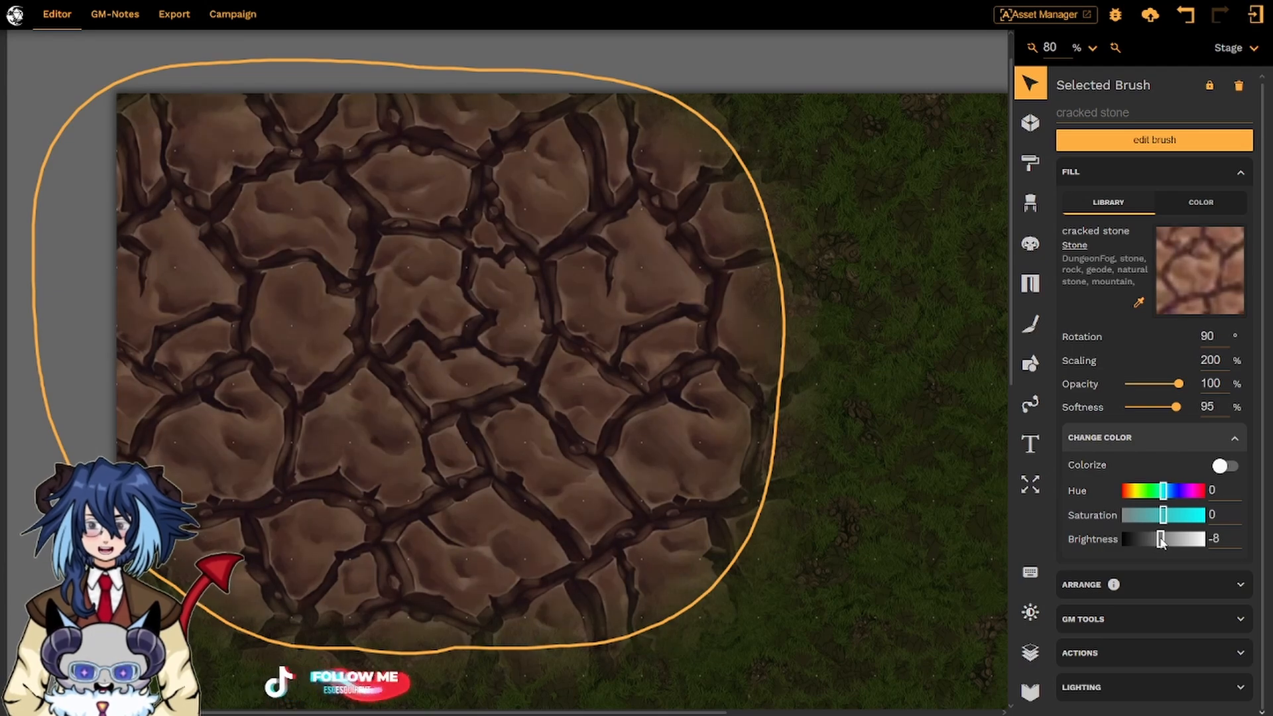
{"action": "left_click_drag", "start_coordinate": [1160, 540], "coordinate": [1187, 540]}
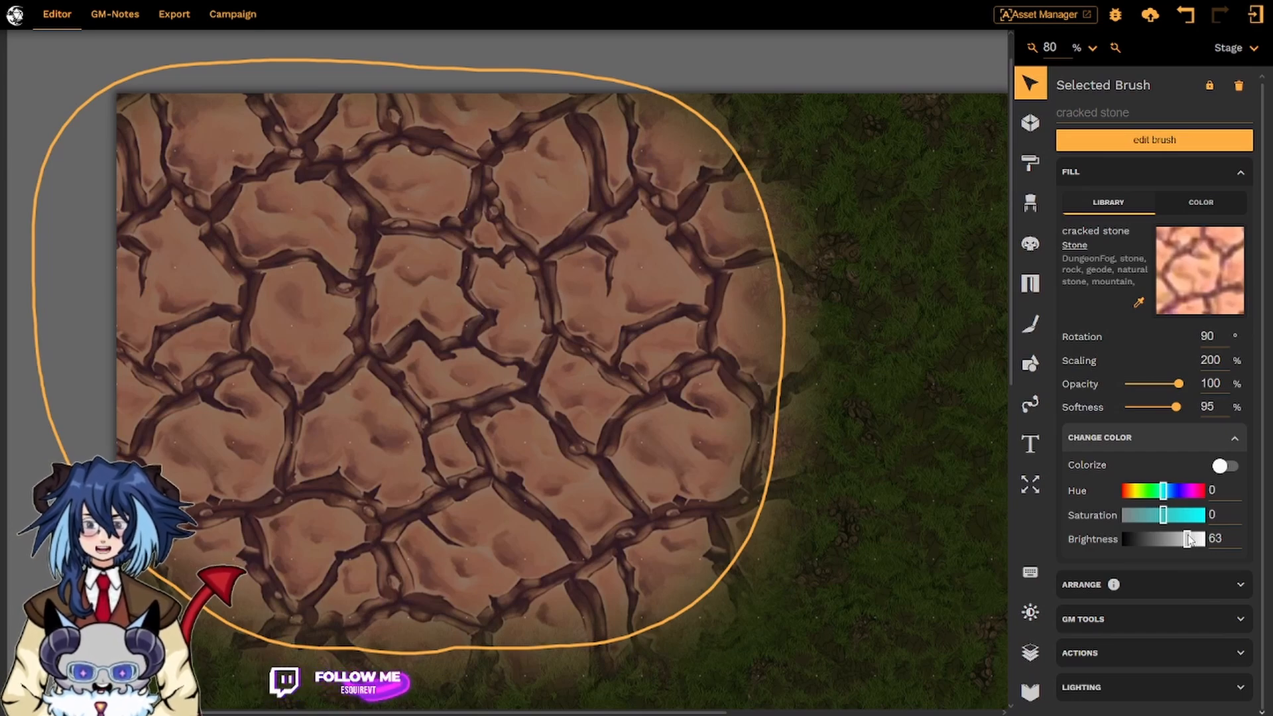
{"action": "mouse_move", "coordinate": [1187, 540]}
{"action": "left_mouse_down"}
{"action": "mouse_move", "coordinate": [1140, 540]}
{"action": "mouse_move", "coordinate": [1191, 517]}
{"action": "left_mouse_up"}
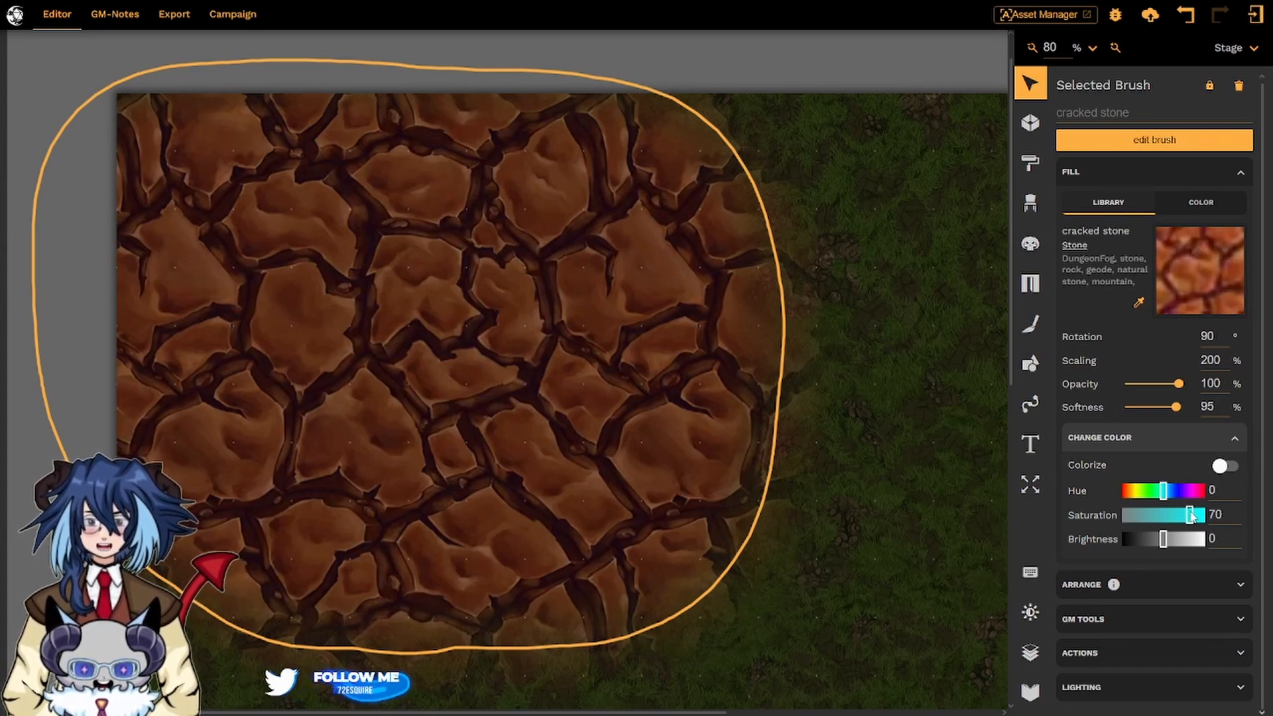
Step: Try the cracked stone texture at saturation 100 and -100, and return the saturation to 0
{"action": "left_click_drag", "start_coordinate": [1191, 519], "coordinate": [1208, 516]}
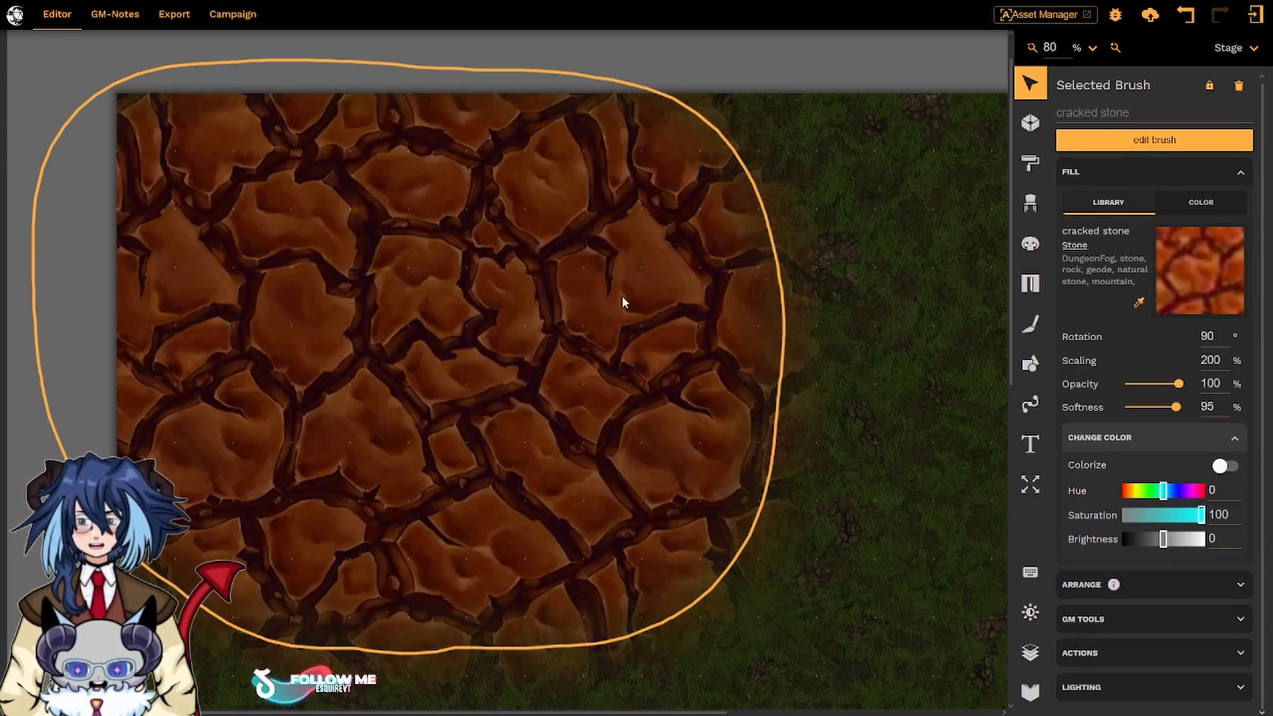
{"action": "left_click_drag", "start_coordinate": [1202, 521], "coordinate": [1124, 520]}
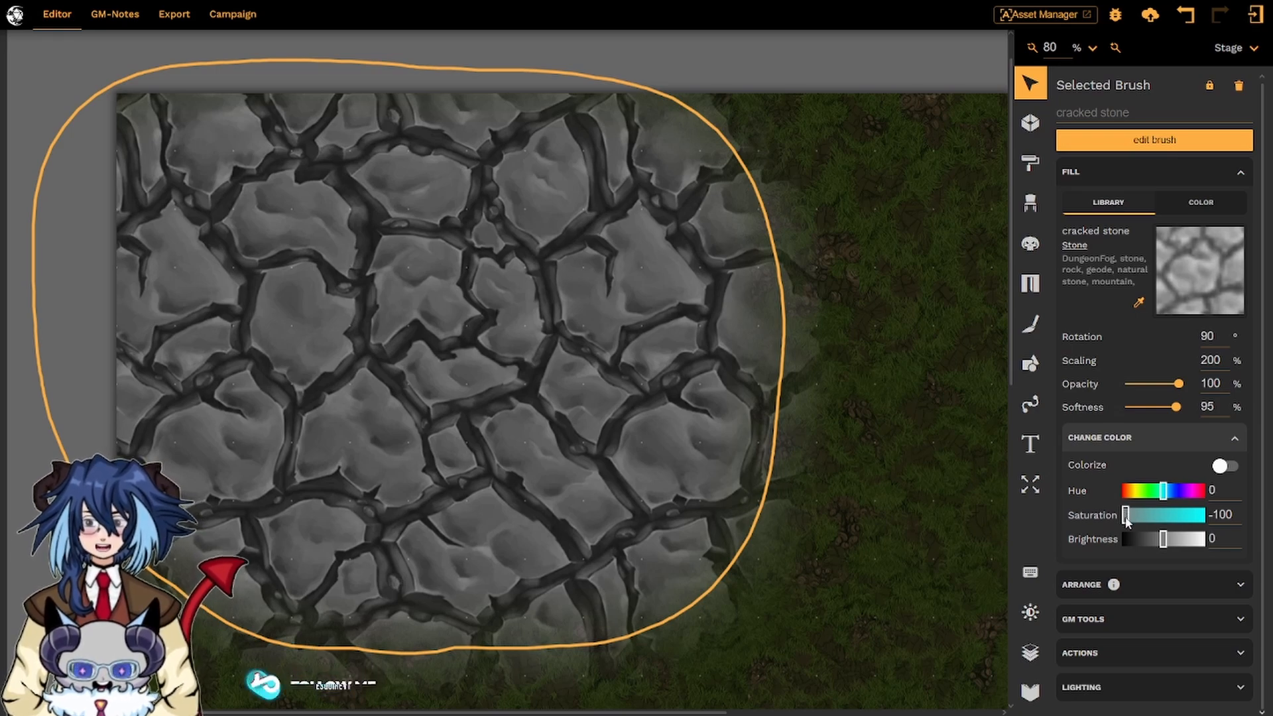
{"action": "left_click_drag", "start_coordinate": [1125, 517], "coordinate": [1129, 518]}
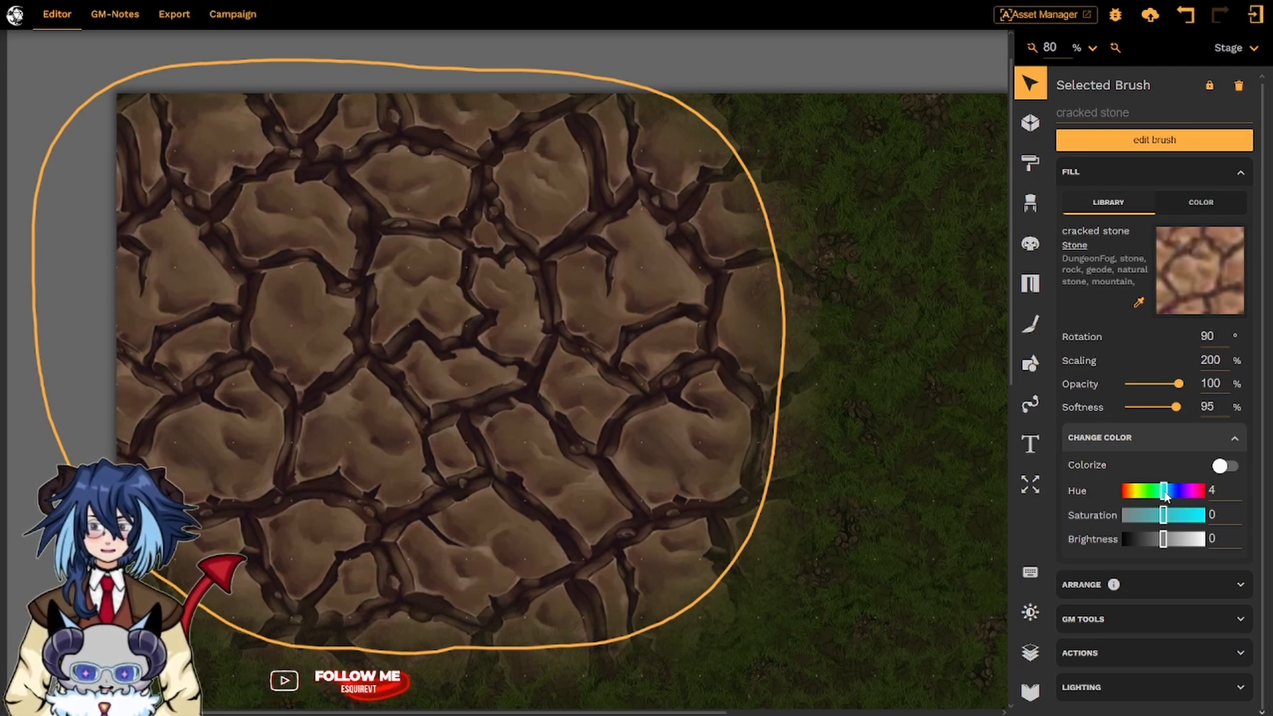
Step: Try a hue of 17 on the cracked stone texture and set it back to 0
{"action": "left_click_drag", "start_coordinate": [1164, 494], "coordinate": [1169, 497]}
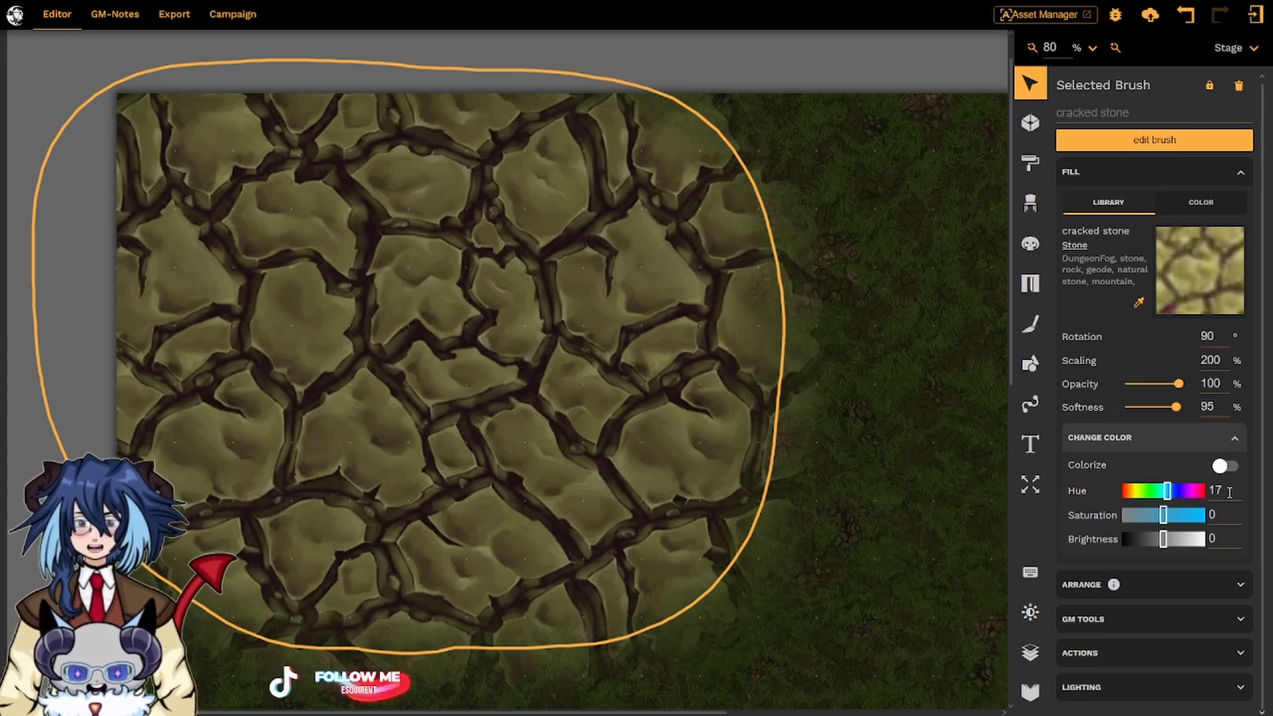
{"action": "left_click_drag", "start_coordinate": [1229, 492], "coordinate": [1176, 492]}
{"action": "type", "text": "0"}
{"action": "key", "text": "Return"}
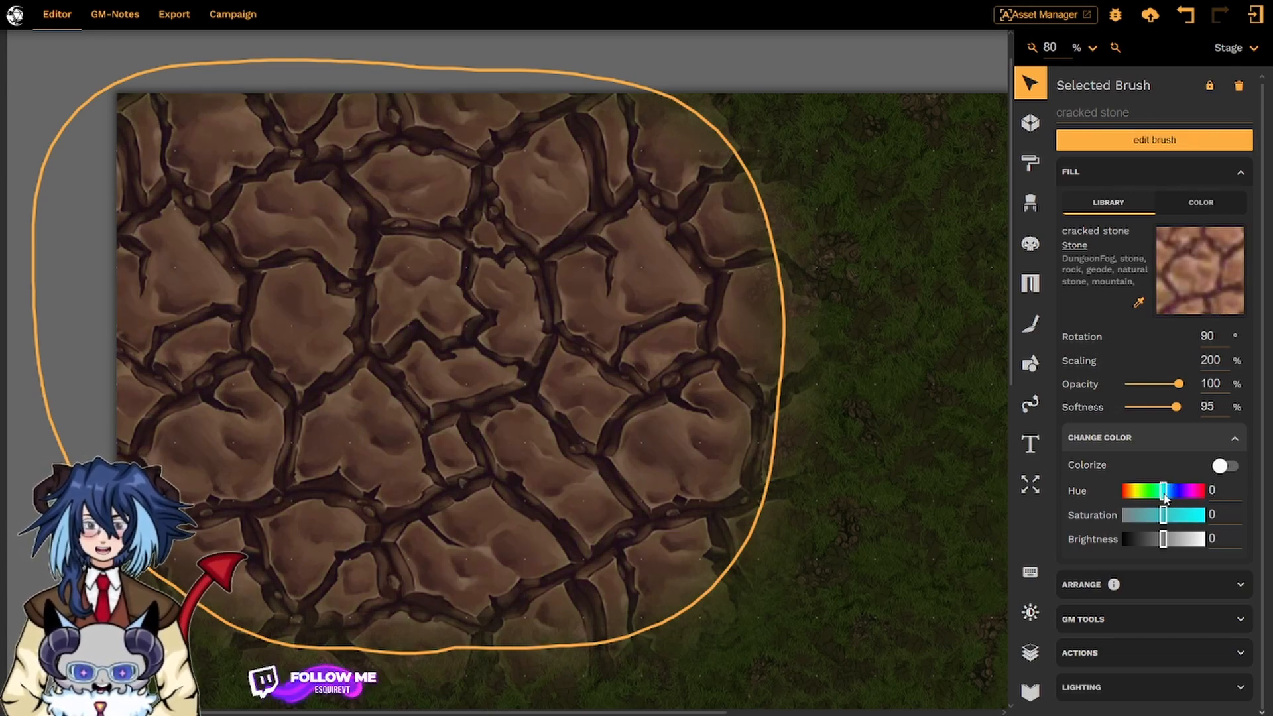
Step: Try a hue of 180 on the cracked stone texture and reset its color adjustments using Colorize
{"action": "left_click_drag", "start_coordinate": [1165, 497], "coordinate": [1167, 498]}
{"action": "left_click_drag", "start_coordinate": [1167, 496], "coordinate": [1203, 492]}
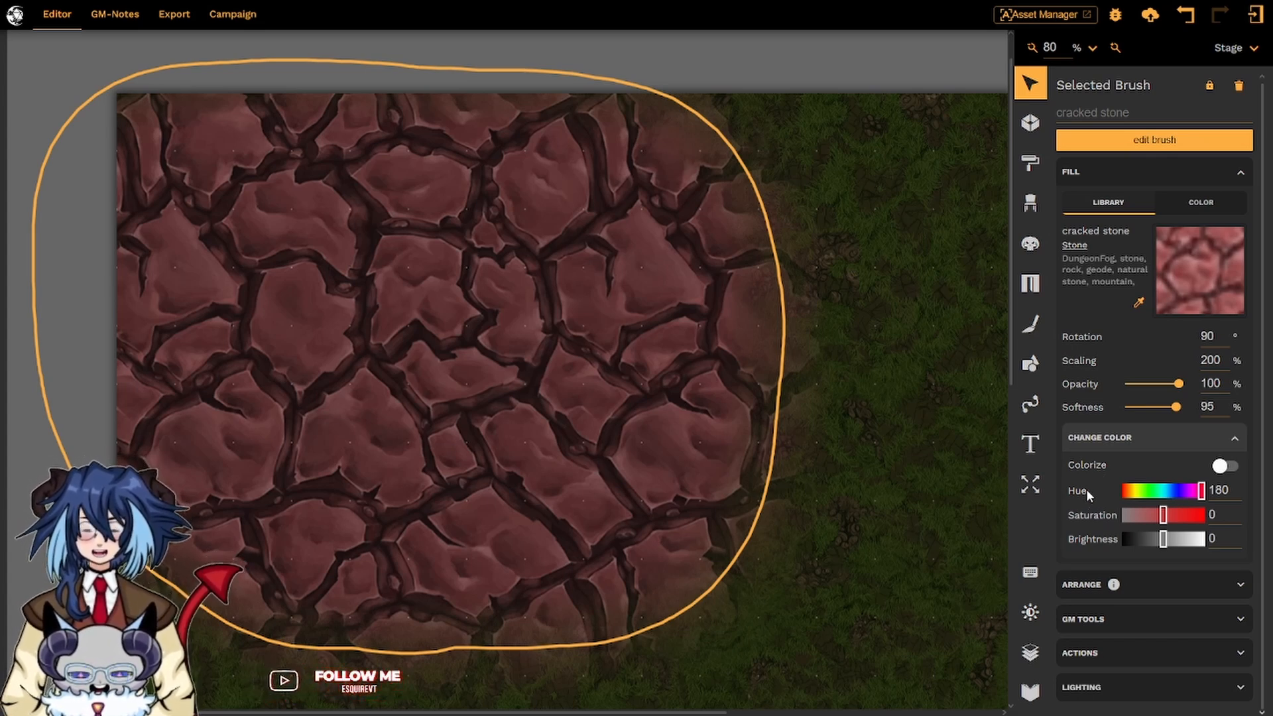
{"action": "left_click", "coordinate": [1221, 468]}
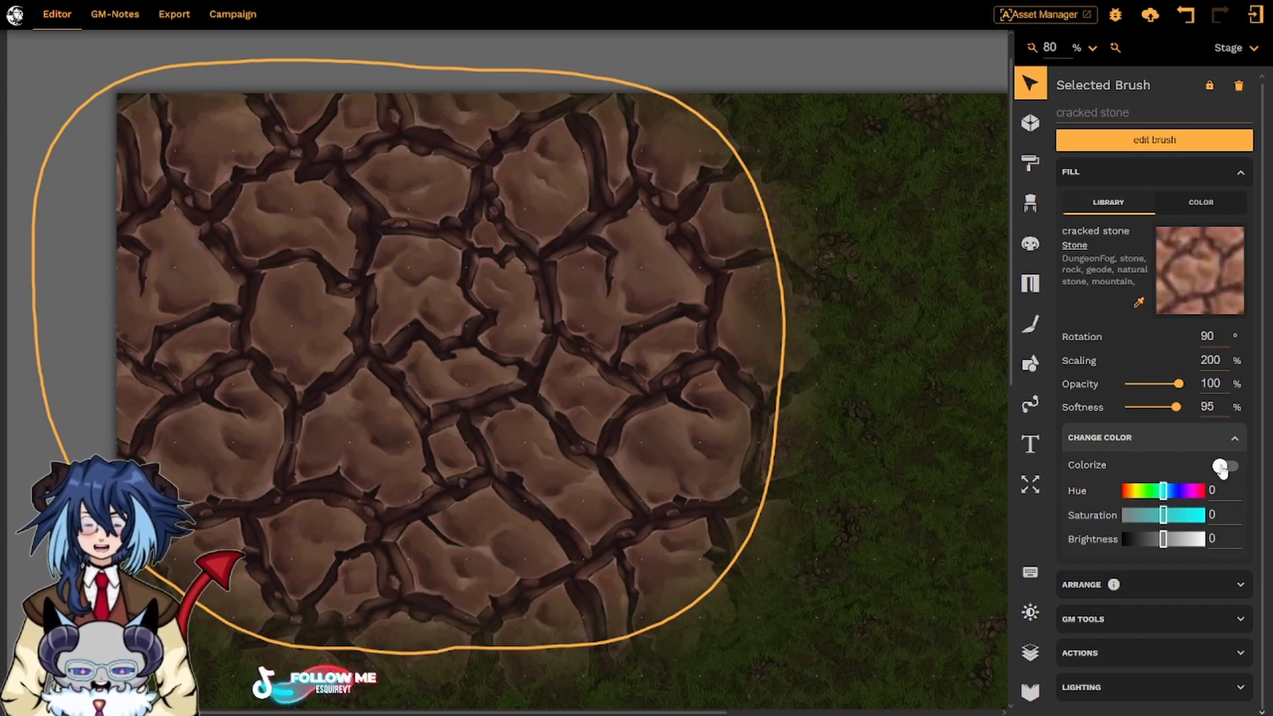
Step: Colorize the cracked stone red with hue 0 and saturation 100, trying brightness 68, 100 and 0 before returning it to 50
{"action": "left_click", "coordinate": [1223, 467]}
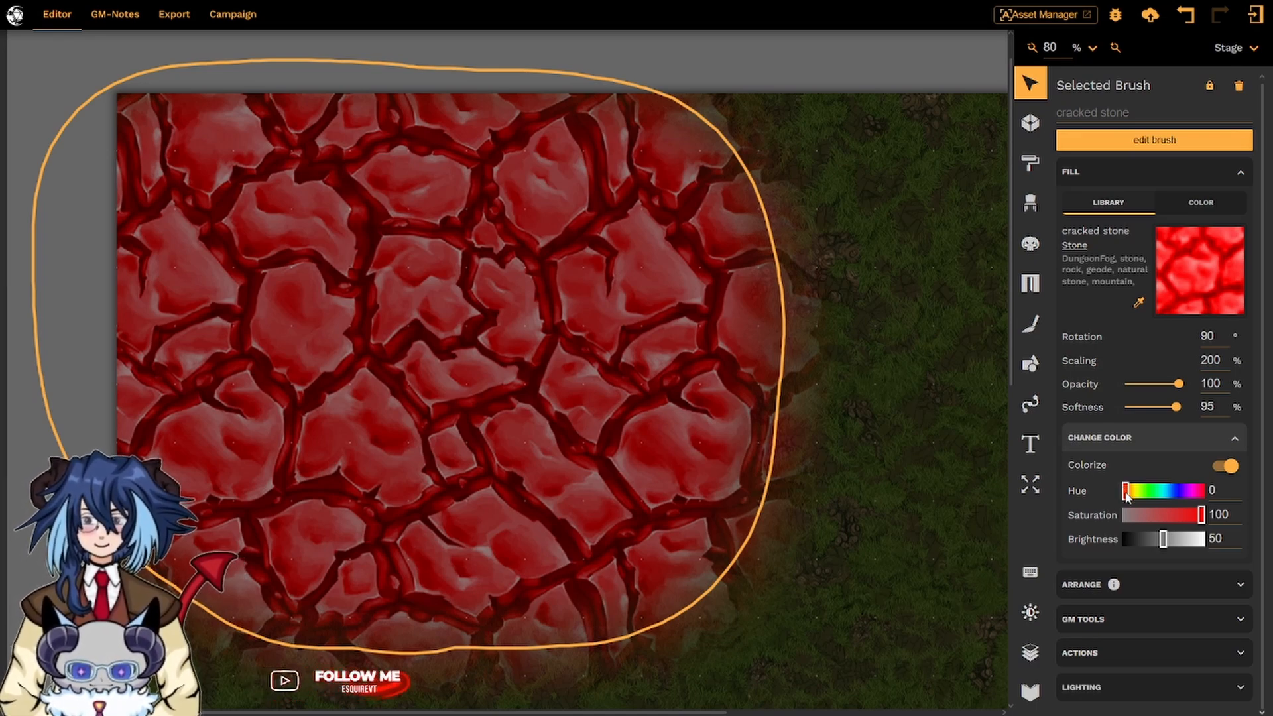
{"action": "mouse_move", "coordinate": [1126, 494]}
{"action": "left_mouse_down"}
{"action": "mouse_move", "coordinate": [1192, 494]}
{"action": "mouse_move", "coordinate": [1124, 496]}
{"action": "left_mouse_up"}
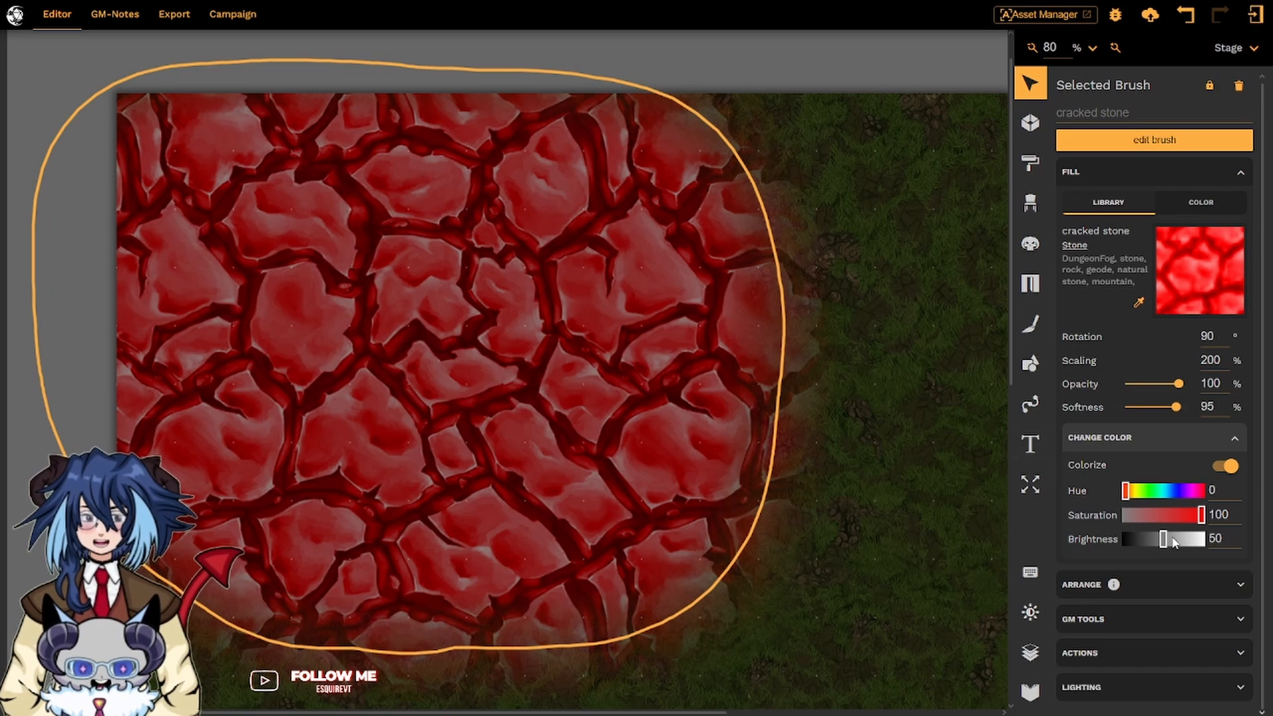
{"action": "left_click", "coordinate": [1177, 539]}
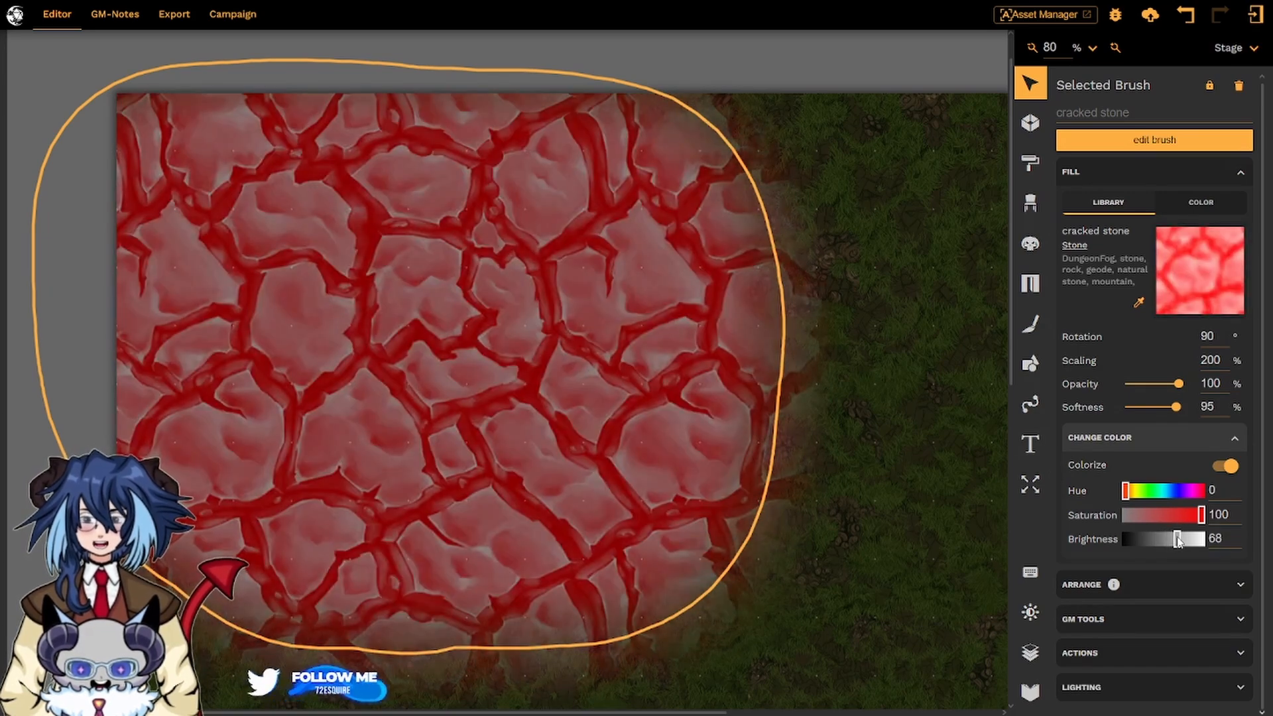
{"action": "left_click_drag", "start_coordinate": [1178, 539], "coordinate": [1211, 539]}
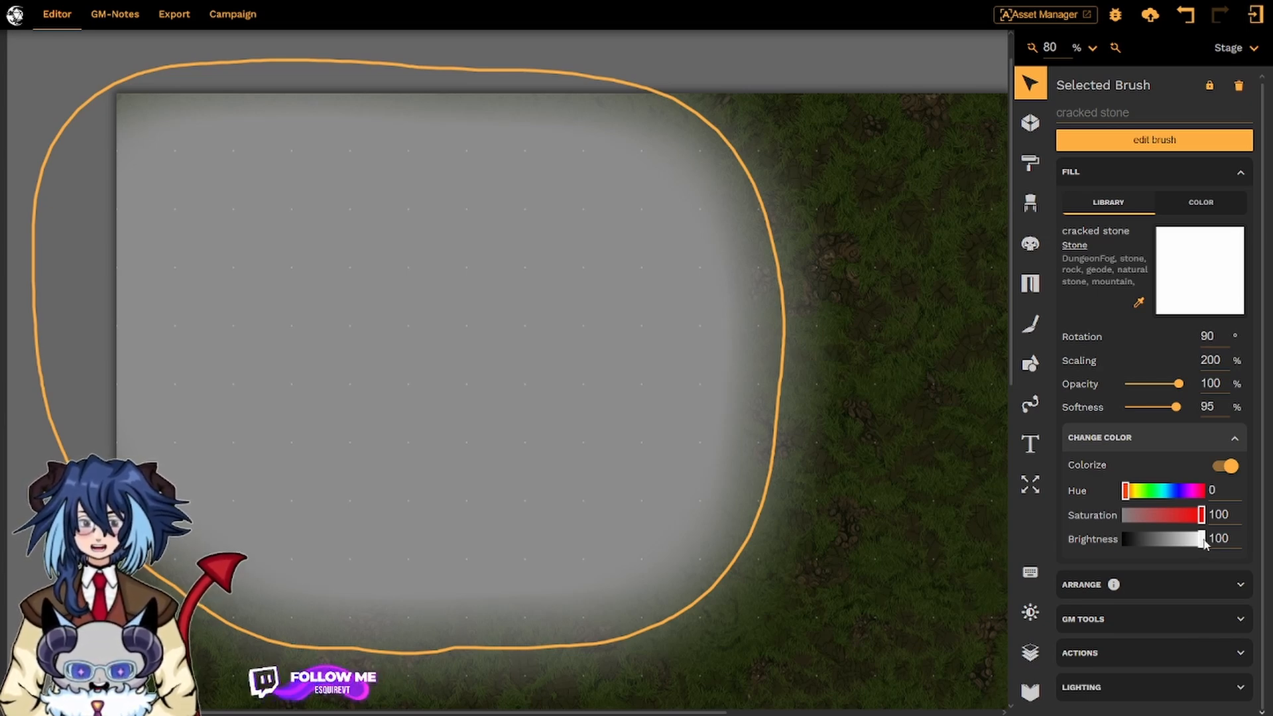
{"action": "left_click_drag", "start_coordinate": [1203, 541], "coordinate": [1076, 539]}
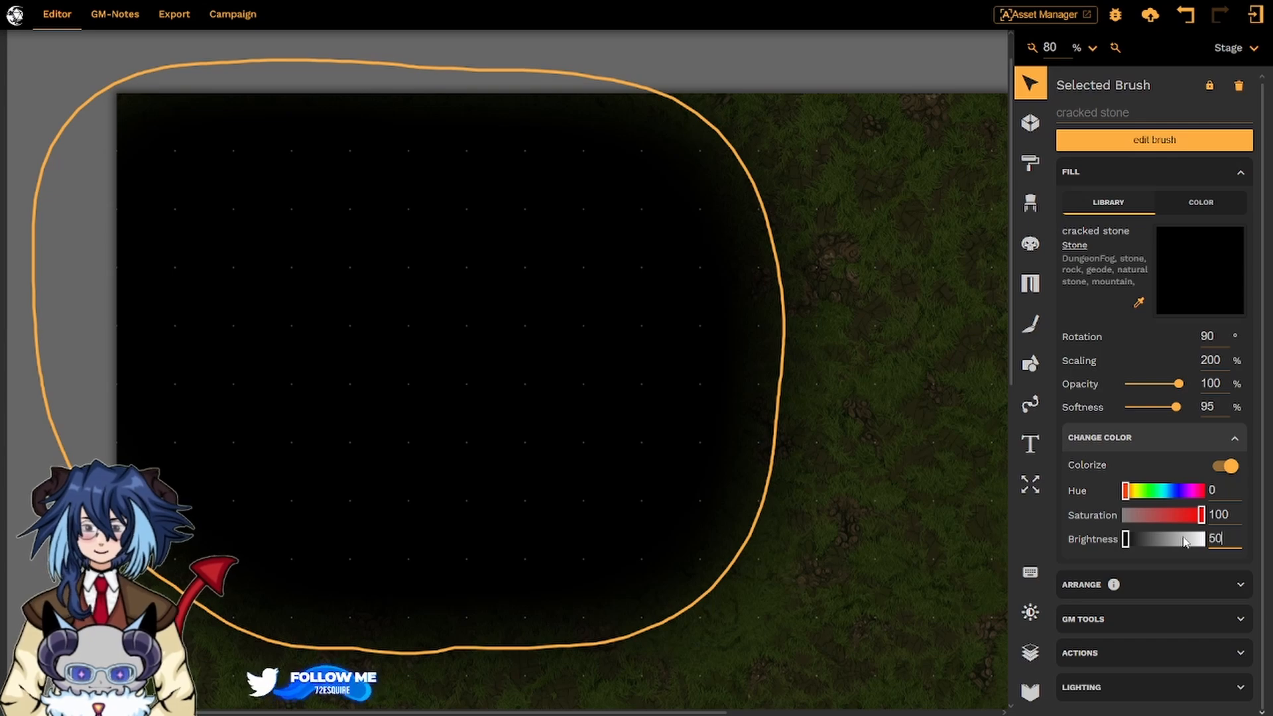
{"action": "left_click", "coordinate": [1165, 541]}
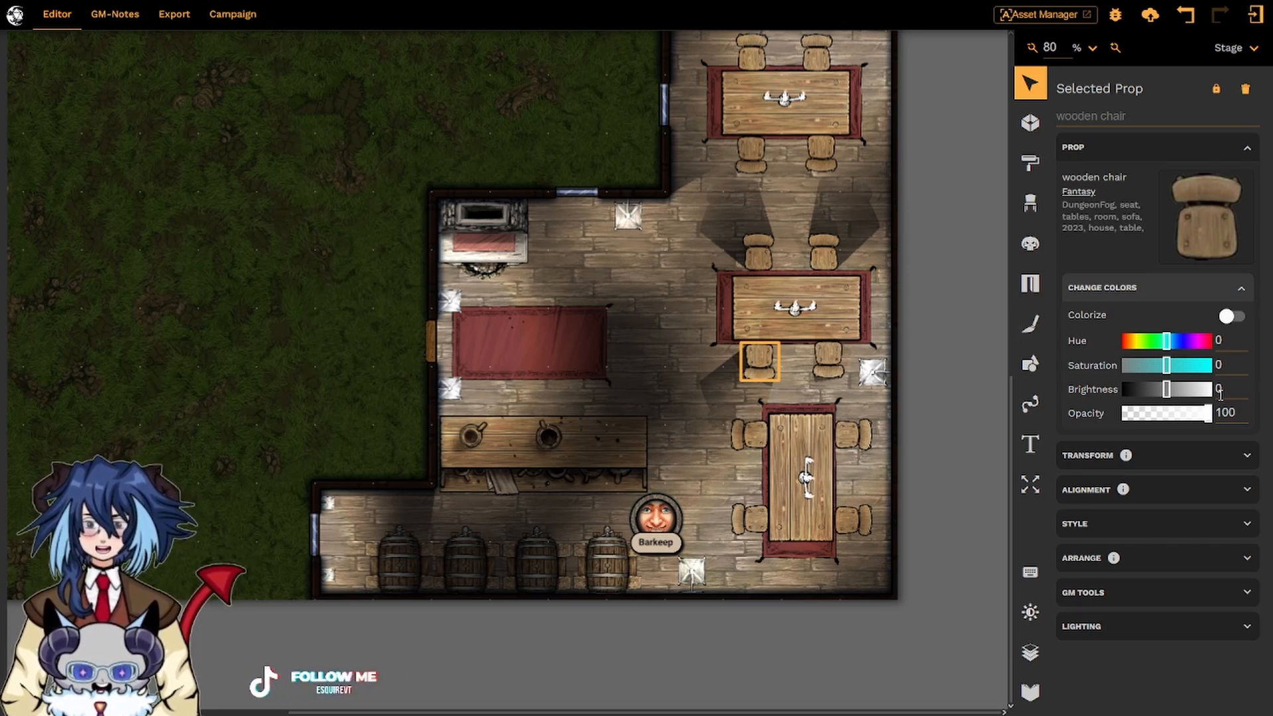
Step: Try hue 108 with saturation 41 and -9 on the selected wooden chair, and reset its colors using Colorize
{"action": "left_click_drag", "start_coordinate": [1169, 345], "coordinate": [1193, 342]}
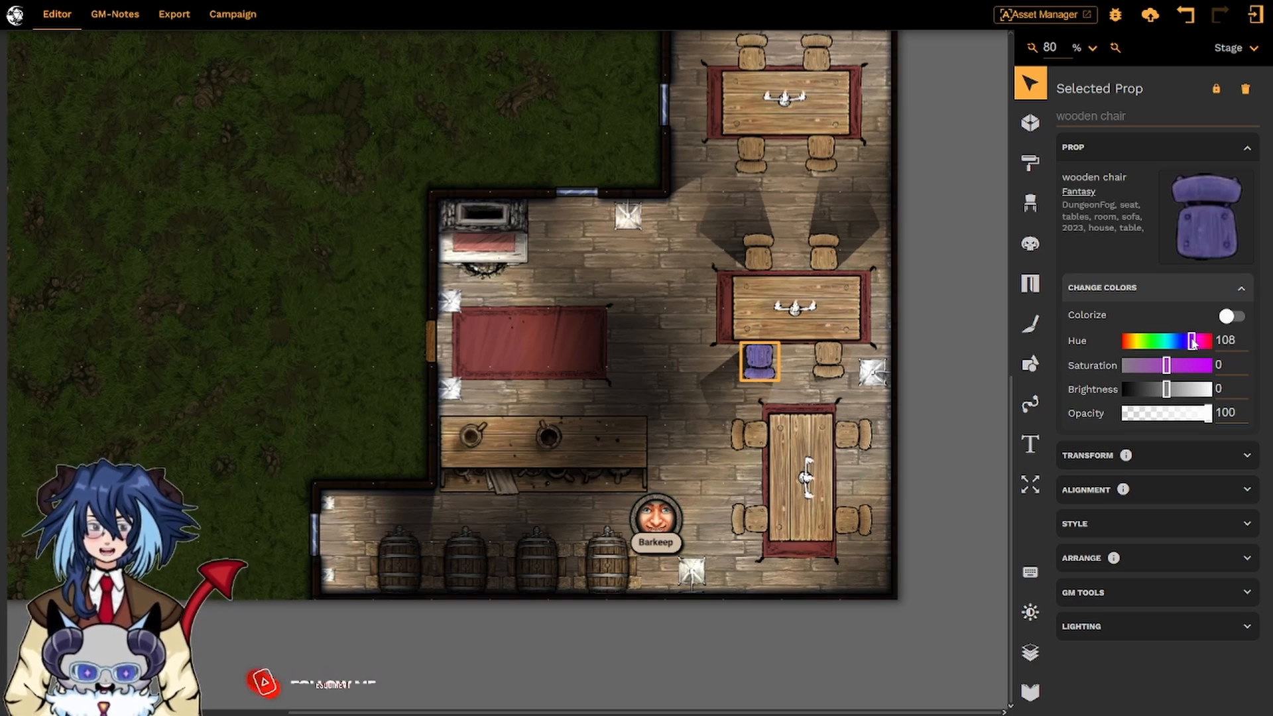
{"action": "left_click", "coordinate": [1184, 365]}
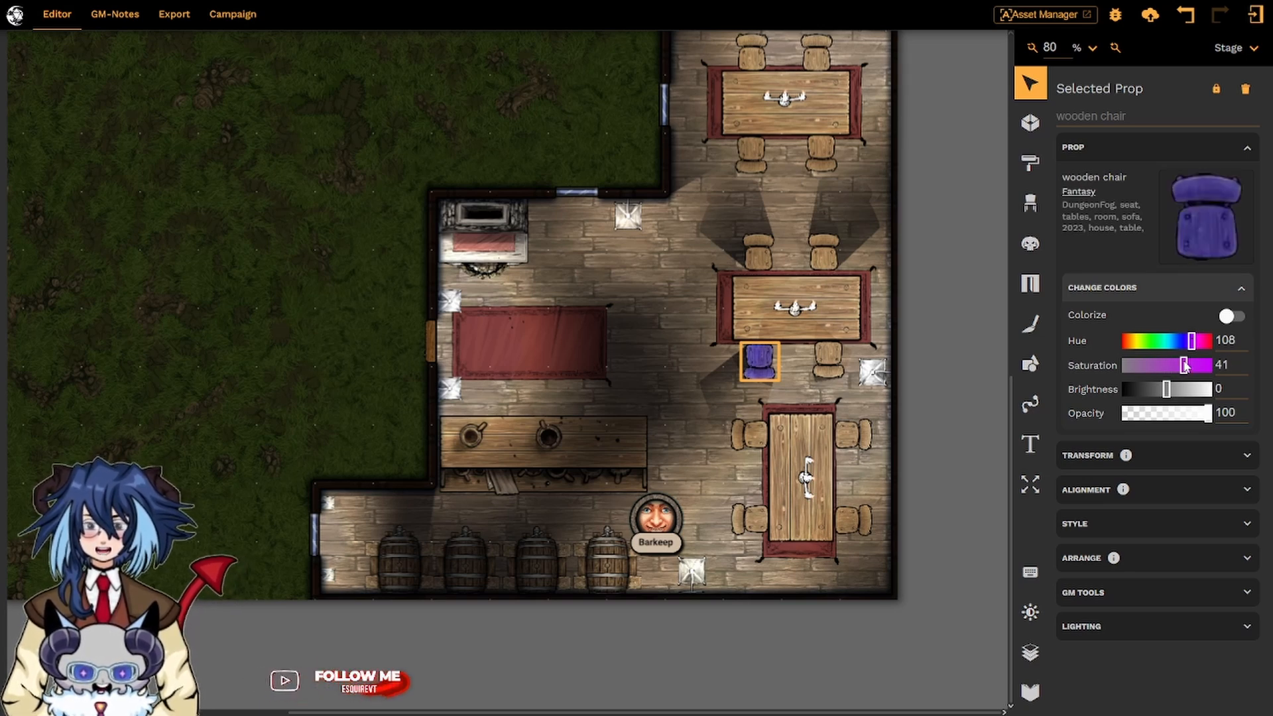
{"action": "mouse_move", "coordinate": [1184, 366]}
{"action": "left_mouse_down"}
{"action": "mouse_move", "coordinate": [1155, 369]}
{"action": "mouse_move", "coordinate": [1165, 383]}
{"action": "left_mouse_up"}
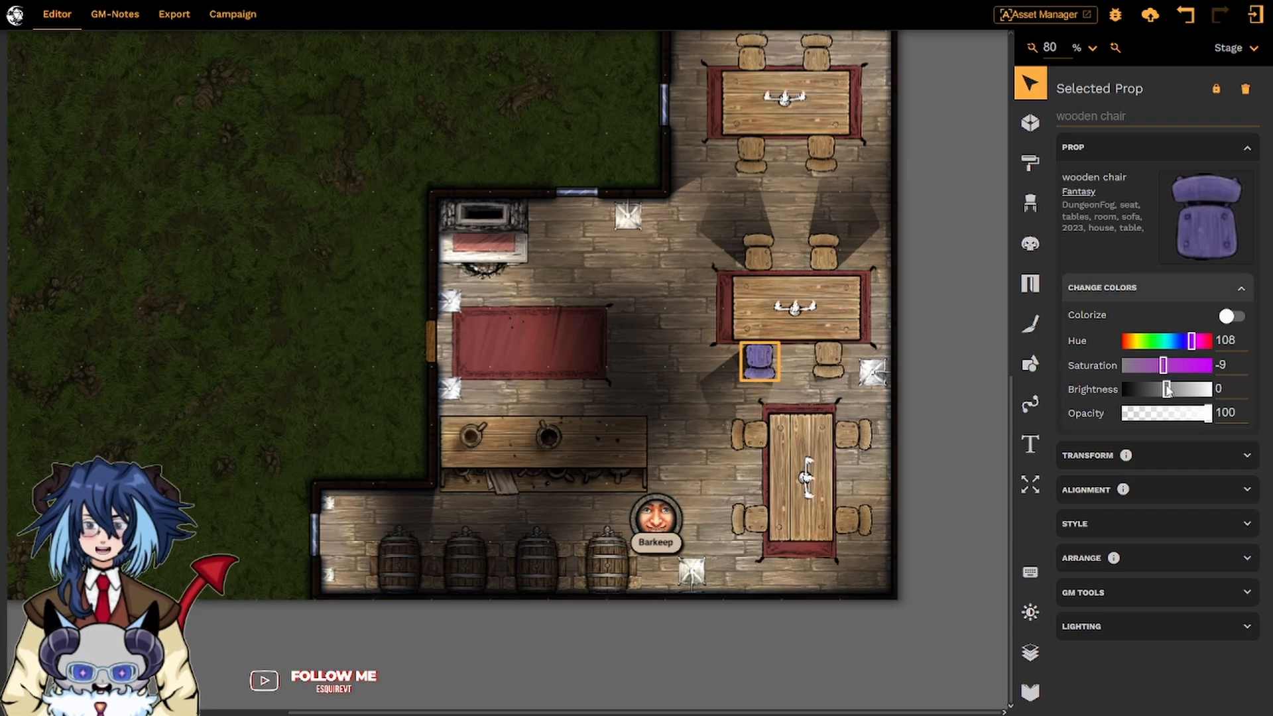
{"action": "left_click", "coordinate": [1230, 317]}
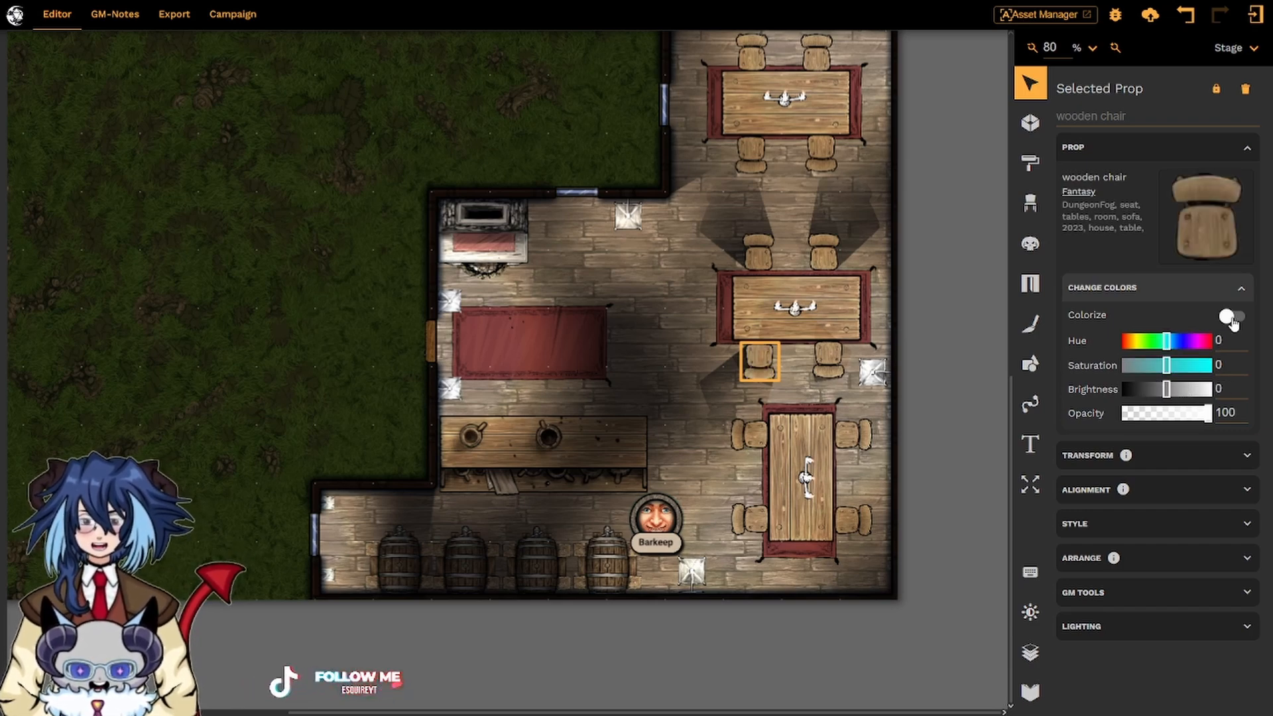
Step: Try colorizing the wooden chair red and lowering its brightness to 0, and turn Colorize back off
{"action": "left_click", "coordinate": [1231, 319]}
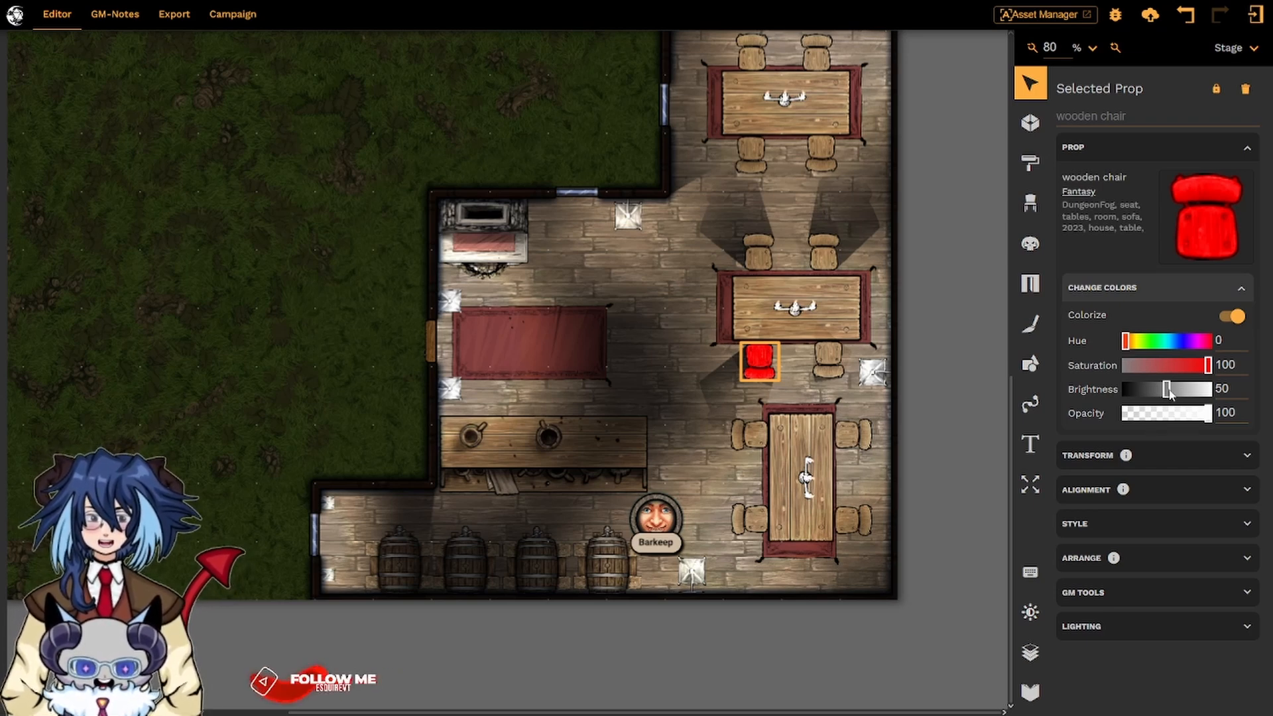
{"action": "left_click_drag", "start_coordinate": [1169, 392], "coordinate": [1111, 381]}
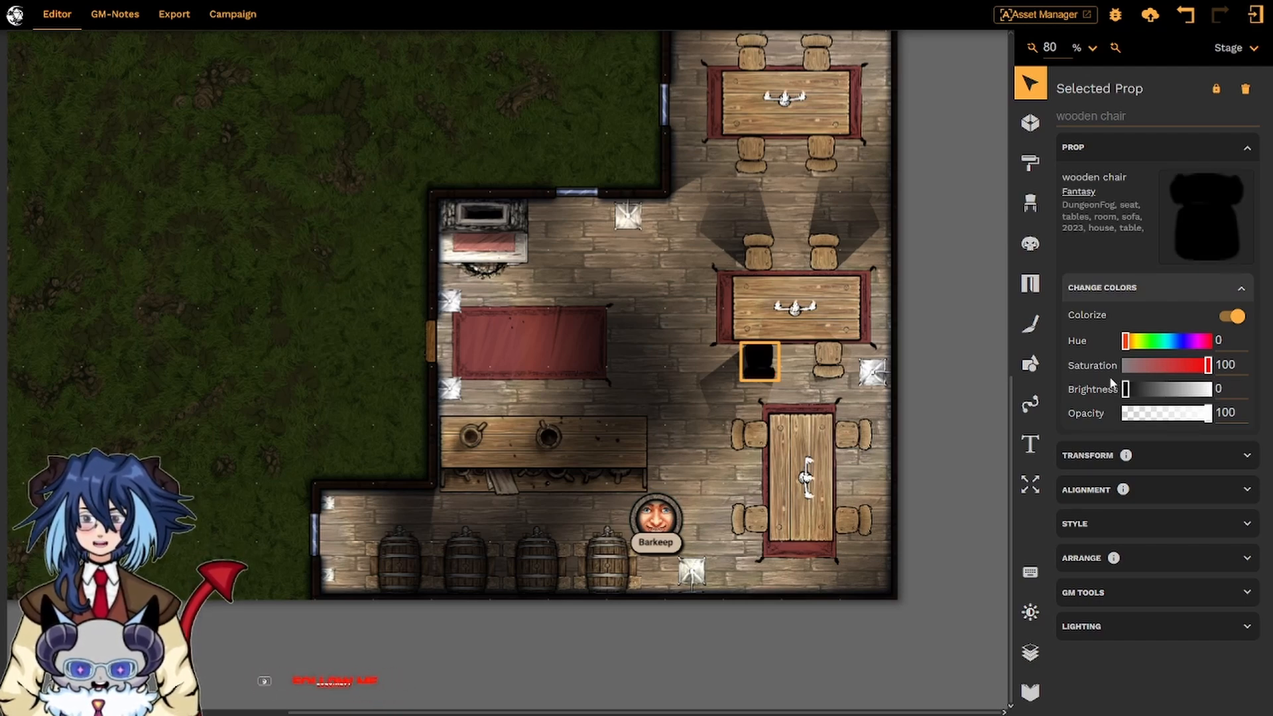
{"action": "left_click", "coordinate": [1233, 318]}
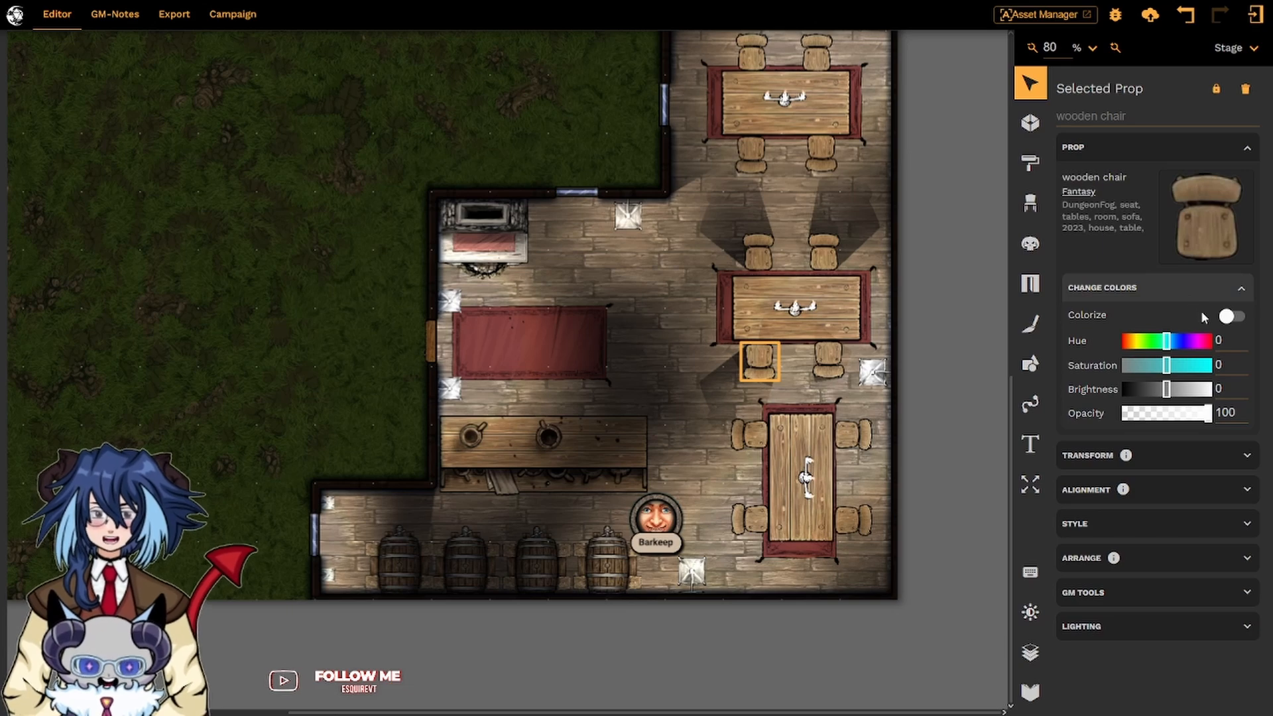